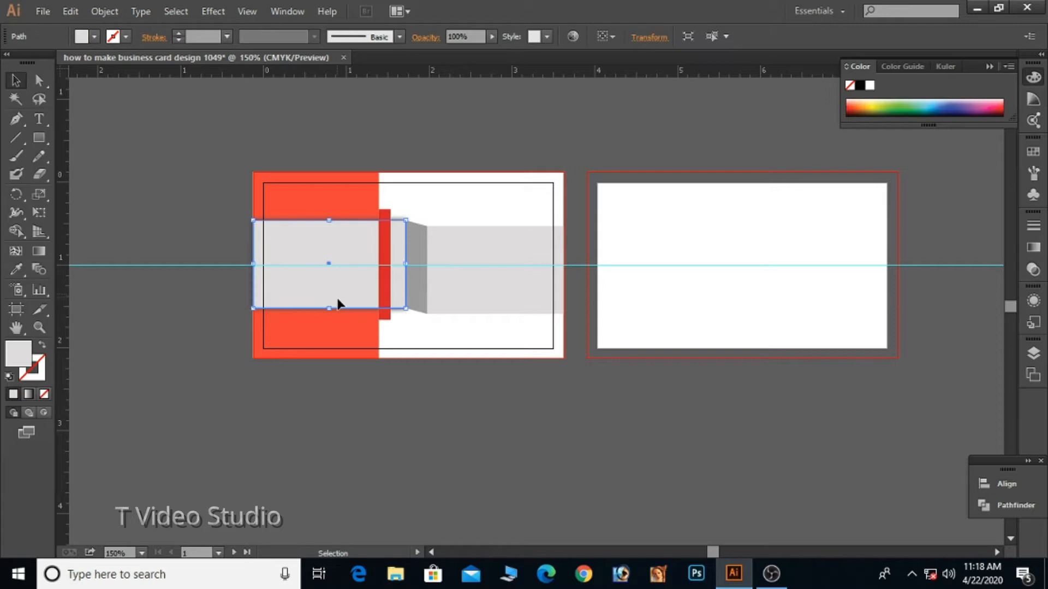
# Lower the dark shadow's upper edge and extend it to the far side of the grey fold, about 2.11 × 1.02 in.
pyautogui.click(337, 299)
pyautogui.hotkey('ctrl', 'space')
pyautogui.moveTo(224, 204); pyautogui.dragTo(469, 366)
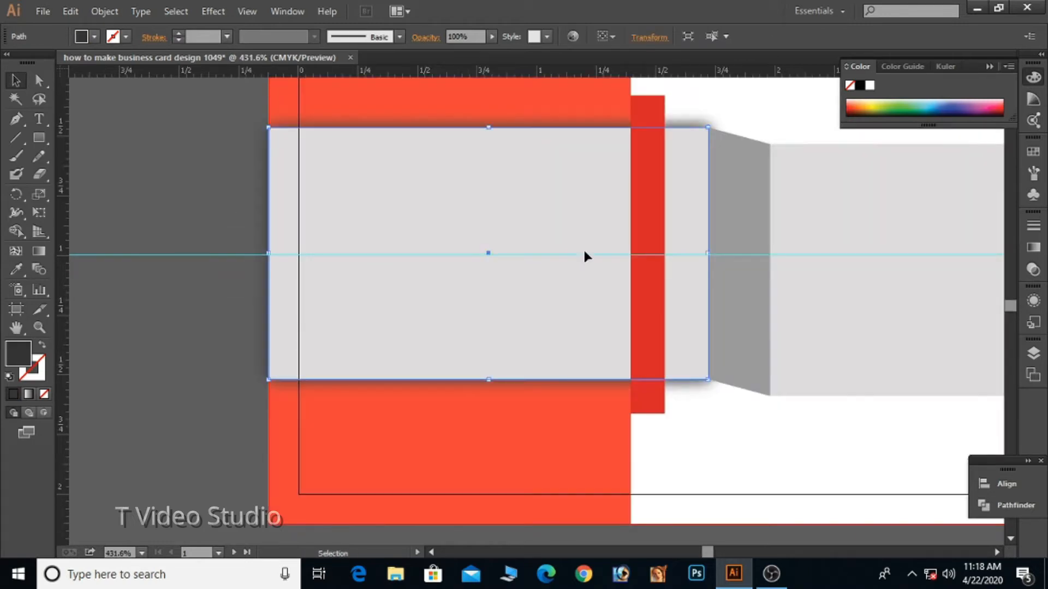
pyautogui.moveTo(489, 124); pyautogui.dragTo(489, 137)
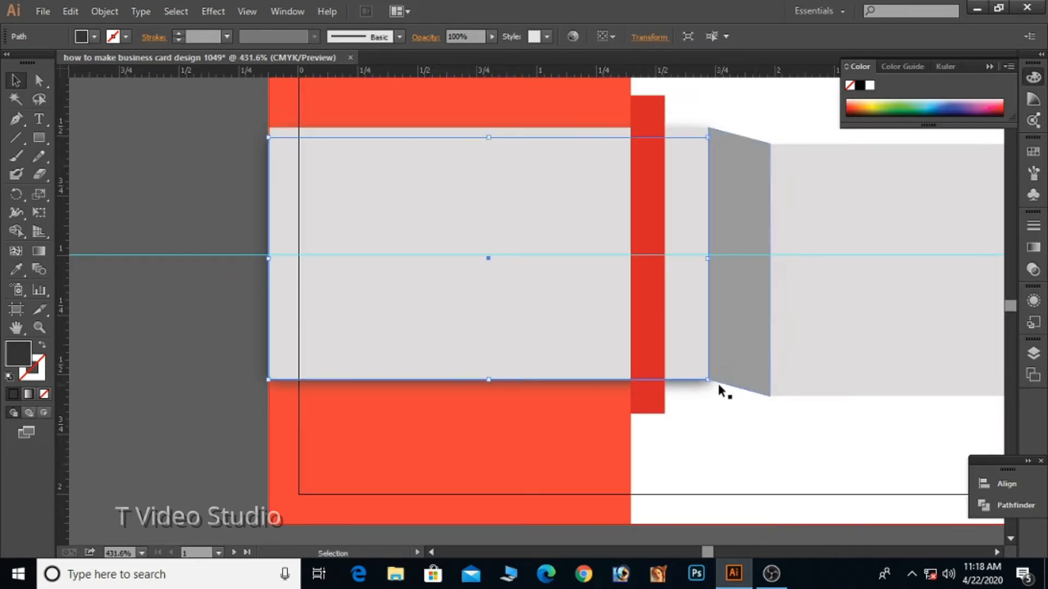
pyautogui.moveTo(706, 257); pyautogui.dragTo(771, 257)
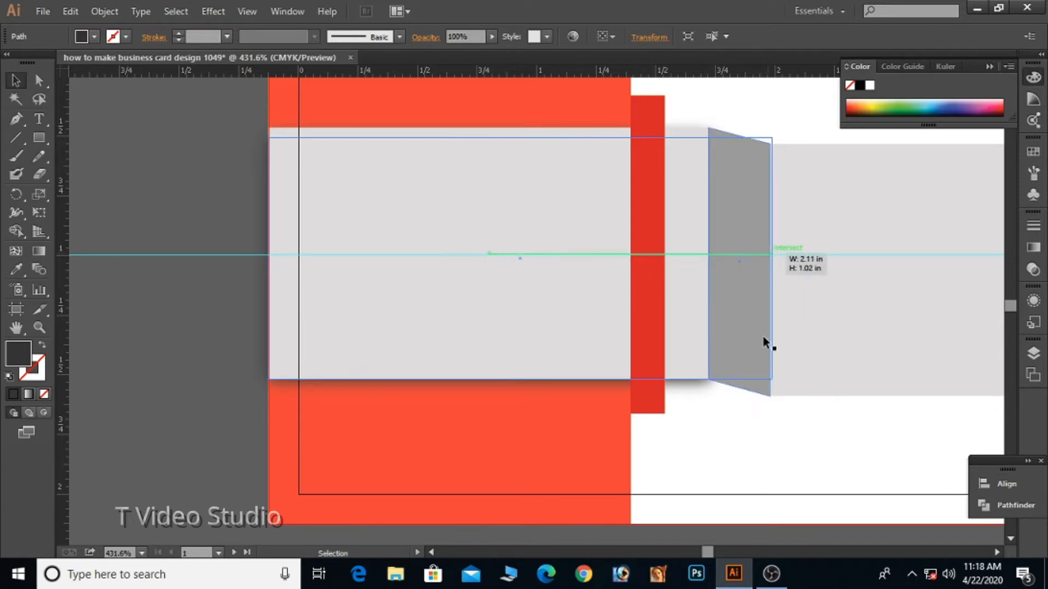
# Nudge the shadow down and slightly left beneath the light-grey bar and fold, adjust its outer edge and deselect it.
pyautogui.press('Down')
pyautogui.press('Down')
pyautogui.press('Down')
pyautogui.press('Down')
pyautogui.press('Down')
pyautogui.press('Down')
pyautogui.press('Left')
pyautogui.moveTo(267, 273); pyautogui.dragTo(271, 274)
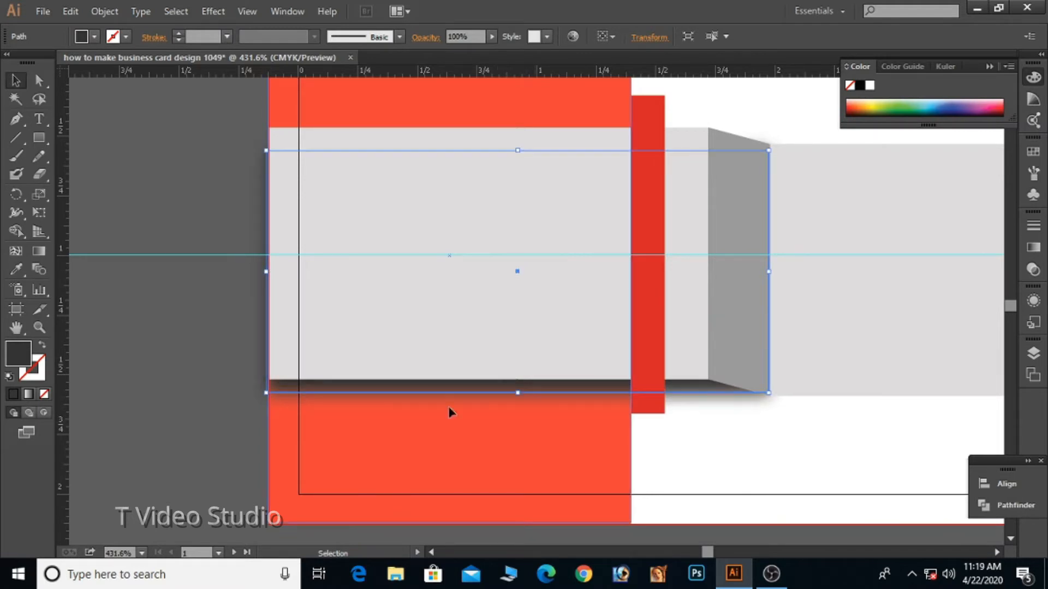
pyautogui.click(171, 330)
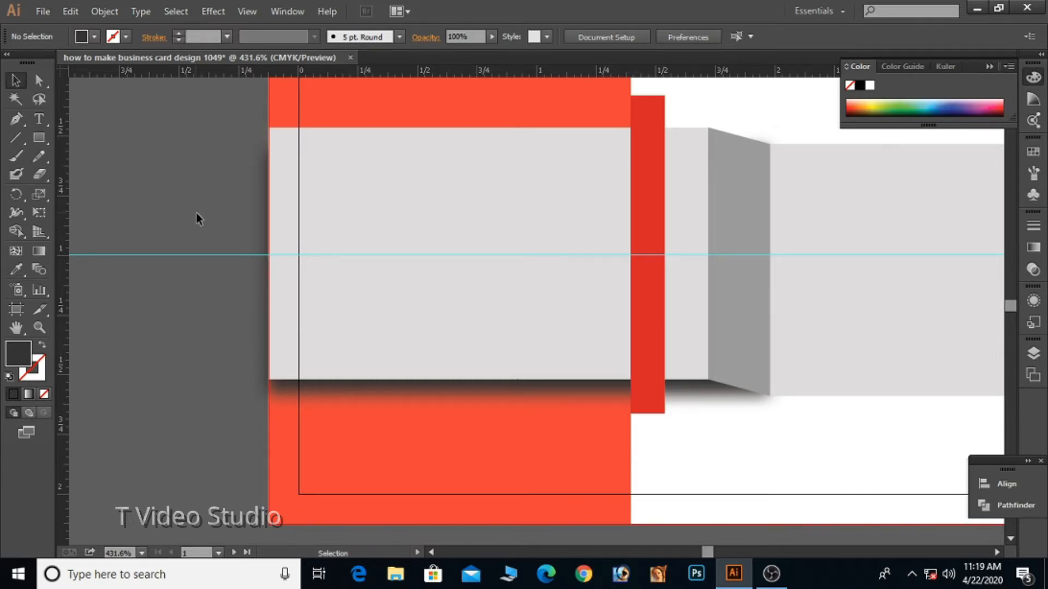
# Narrow the darker grey fold on the first card by moving its inner edge away from the light-grey bar.
pyautogui.keyDown('ctrl'); pyautogui.keyDown('alt'); pyautogui.click(526, 217); pyautogui.keyUp('alt'); pyautogui.keyUp('ctrl')
pyautogui.keyDown('ctrl'); pyautogui.keyDown('alt'); pyautogui.click(526, 218); pyautogui.keyUp('alt'); pyautogui.keyUp('ctrl')
pyautogui.keyDown('ctrl'); pyautogui.keyDown('alt'); pyautogui.click(562, 340); pyautogui.keyUp('alt'); pyautogui.keyUp('ctrl')
pyautogui.moveTo(561, 341); pyautogui.dragTo(468, 272)
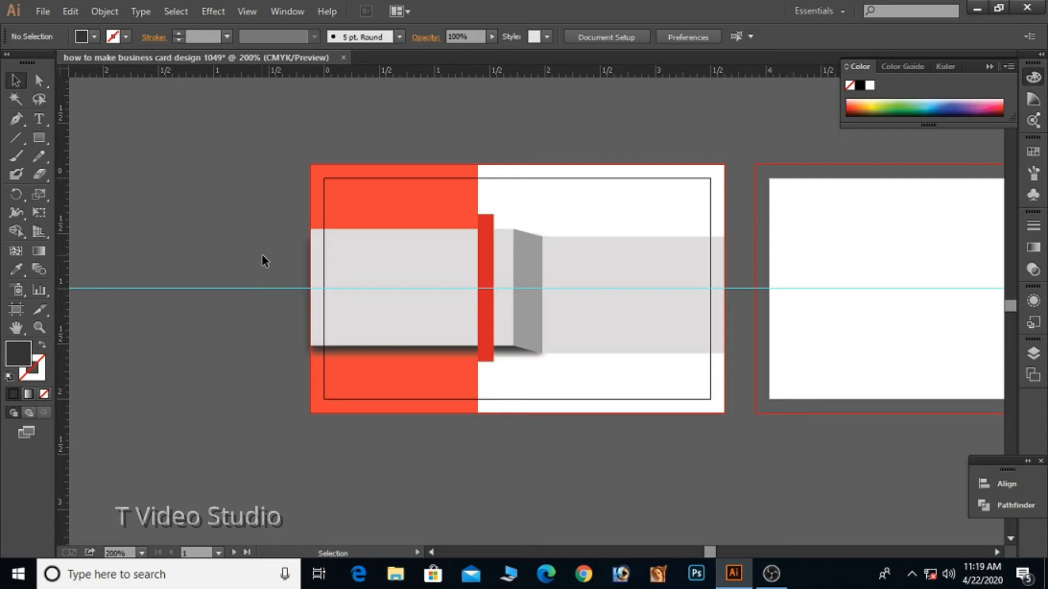
pyautogui.click(522, 259)
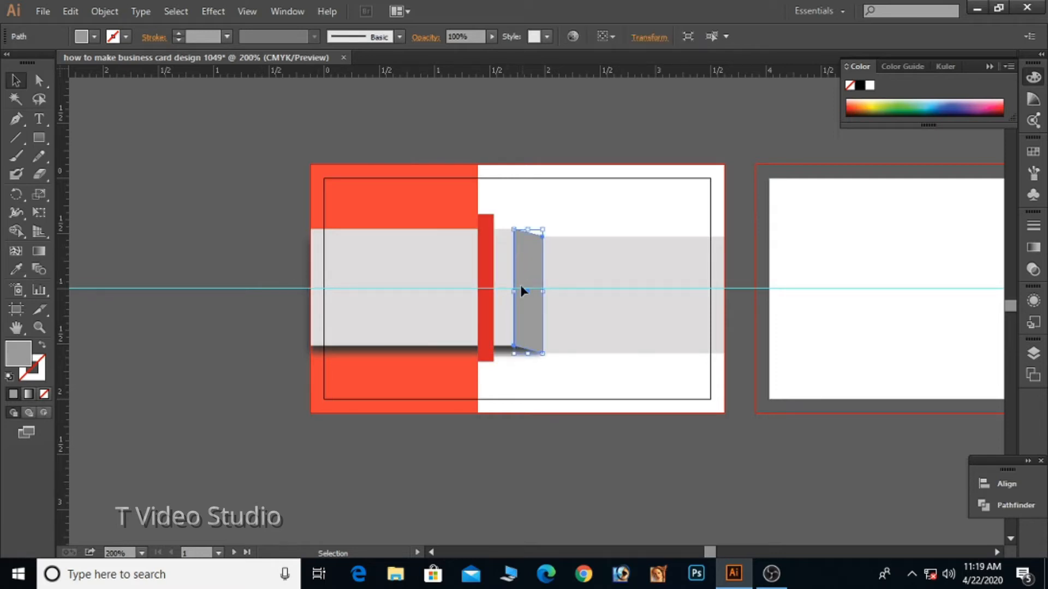
pyautogui.moveTo(511, 291); pyautogui.dragTo(523, 293)
# Unlock the light-grey bar on the first card and extend its end to meet the grey fold.
pyautogui.click(501, 270)
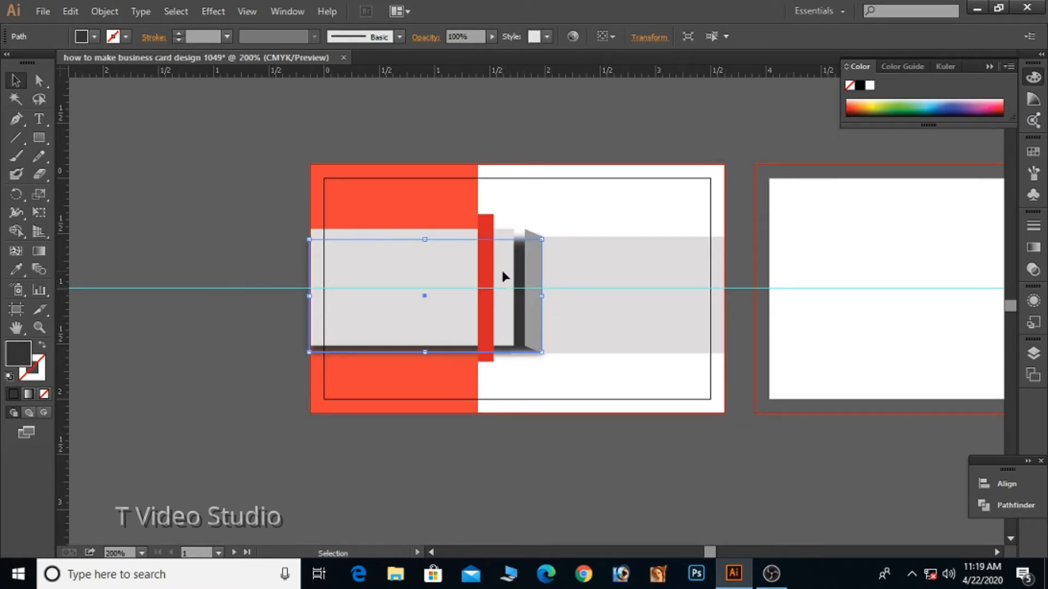
pyautogui.click(506, 455)
pyautogui.hotkey('ctrl', 'alt', '2')
pyautogui.hotkey('ctrl', 'space')
pyautogui.moveTo(496, 211); pyautogui.dragTo(585, 404)
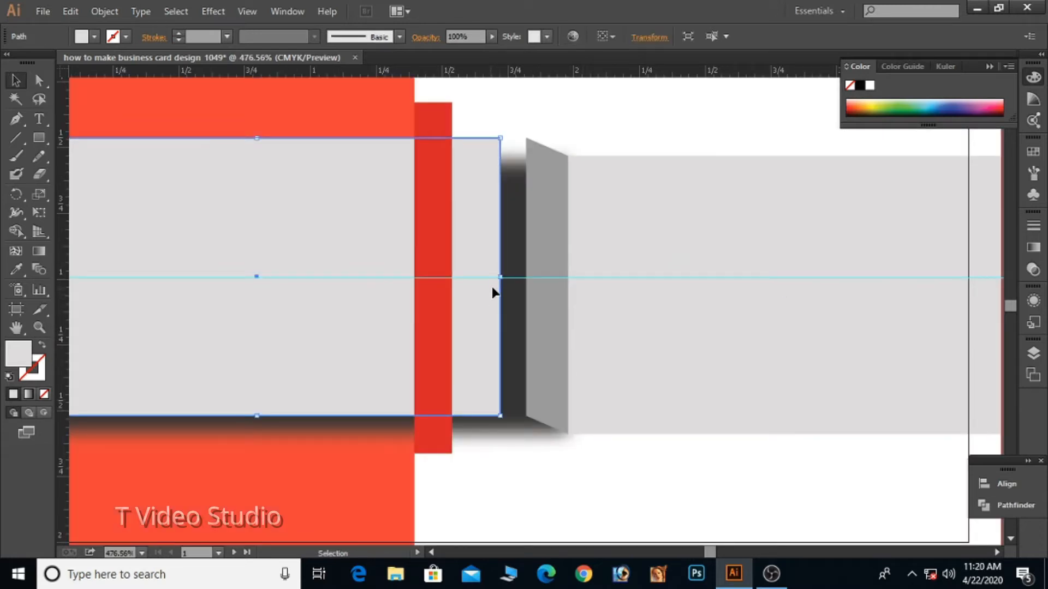
pyautogui.moveTo(501, 277); pyautogui.dragTo(525, 276)
pyautogui.click(572, 130)
pyautogui.keyDown('ctrl'); pyautogui.keyDown('alt'); pyautogui.click(572, 350); pyautogui.keyUp('alt'); pyautogui.keyUp('ctrl')
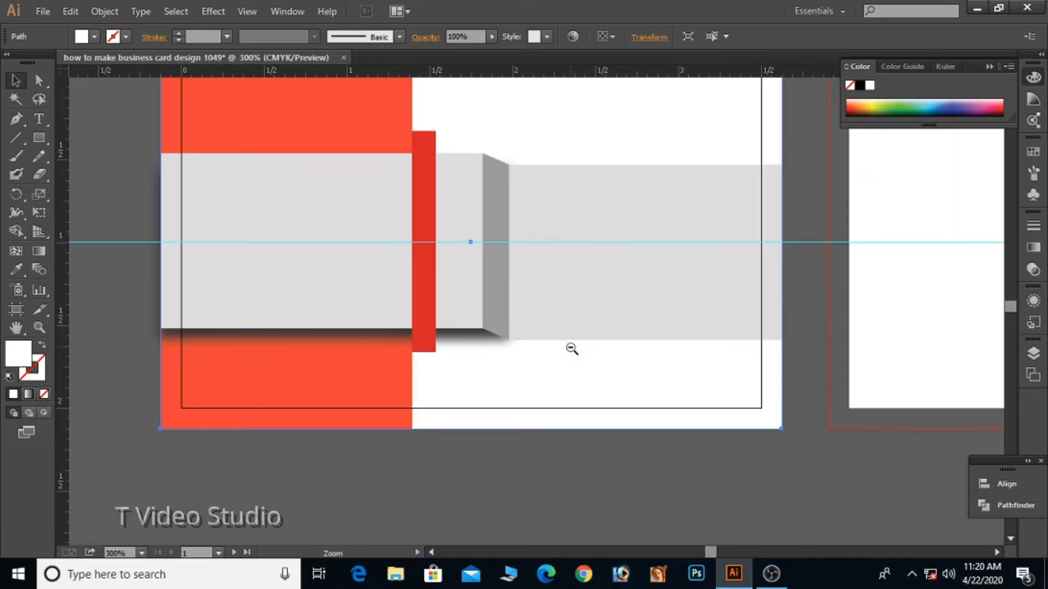
pyautogui.keyDown('ctrl'); pyautogui.keyDown('alt'); pyautogui.click(571, 349); pyautogui.keyUp('alt'); pyautogui.keyUp('ctrl')
pyautogui.rightClick(205, 182)
pyautogui.click(179, 185)
# Start saving the document under a new name in the "ID Card illustrator cc" folder inside T Video Studio.
pyautogui.click(42, 11)
pyautogui.click(109, 135)
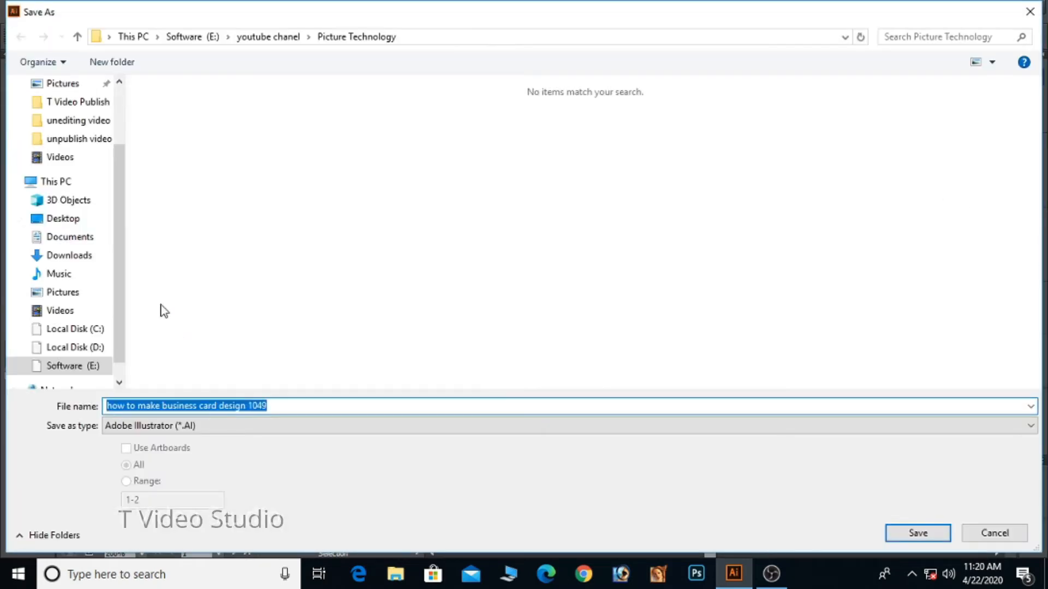
pyautogui.click(95, 142)
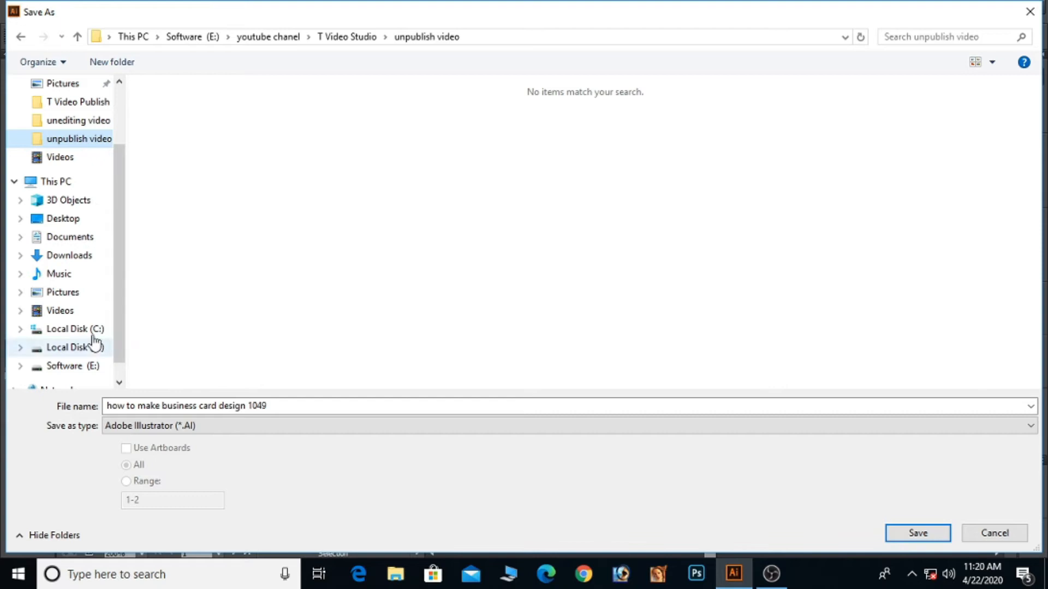
pyautogui.scroll(-1, 103, 327)
pyautogui.scroll(2, 117, 261)
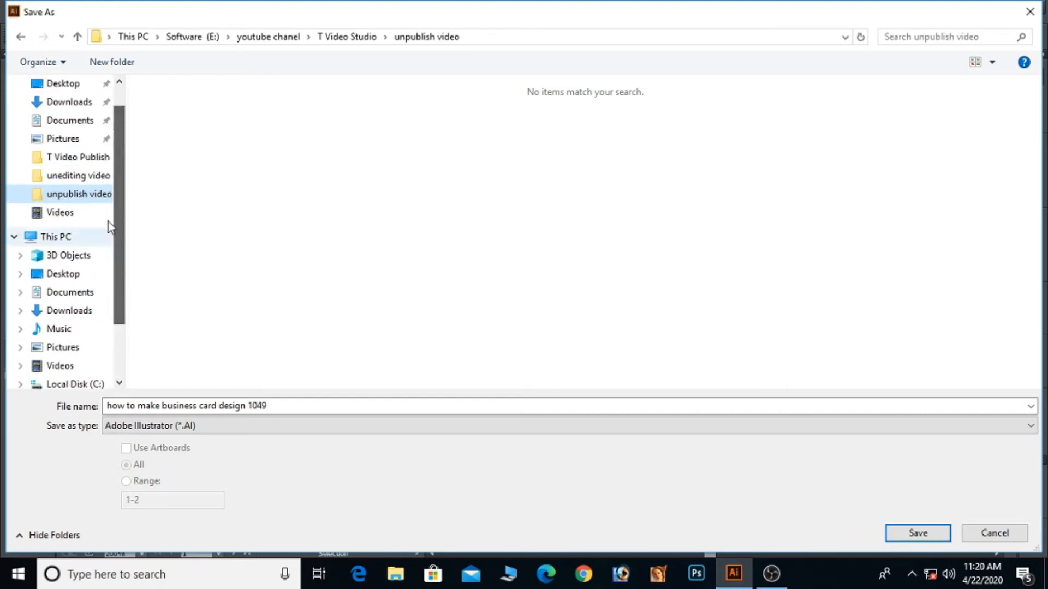
pyautogui.click(78, 157)
pyautogui.click(77, 36)
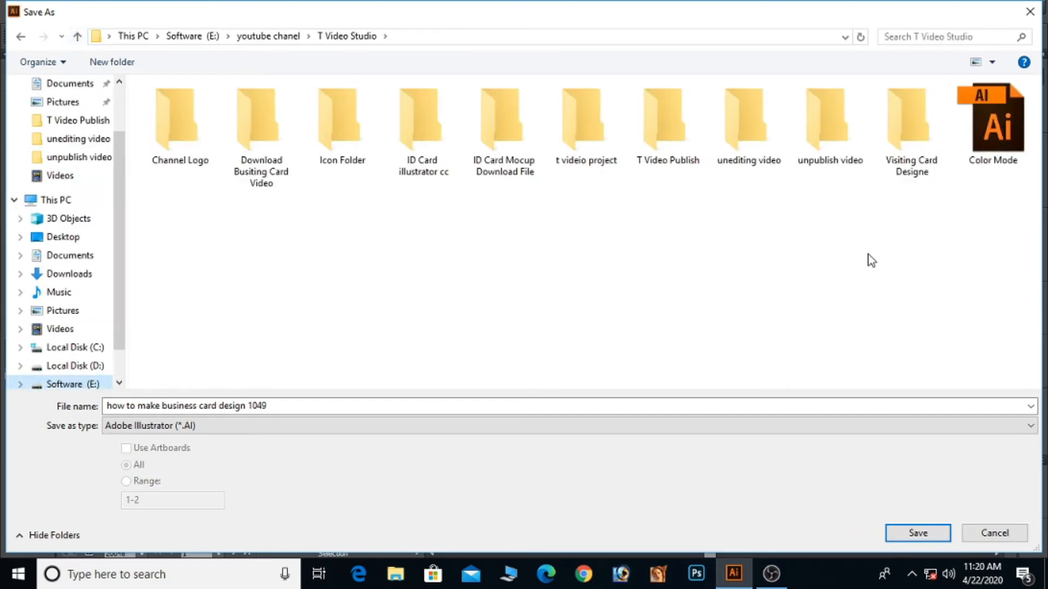
pyautogui.doubleClick(425, 180)
pyautogui.scroll(-6, 360, 241)
pyautogui.scroll(-3, 360, 240)
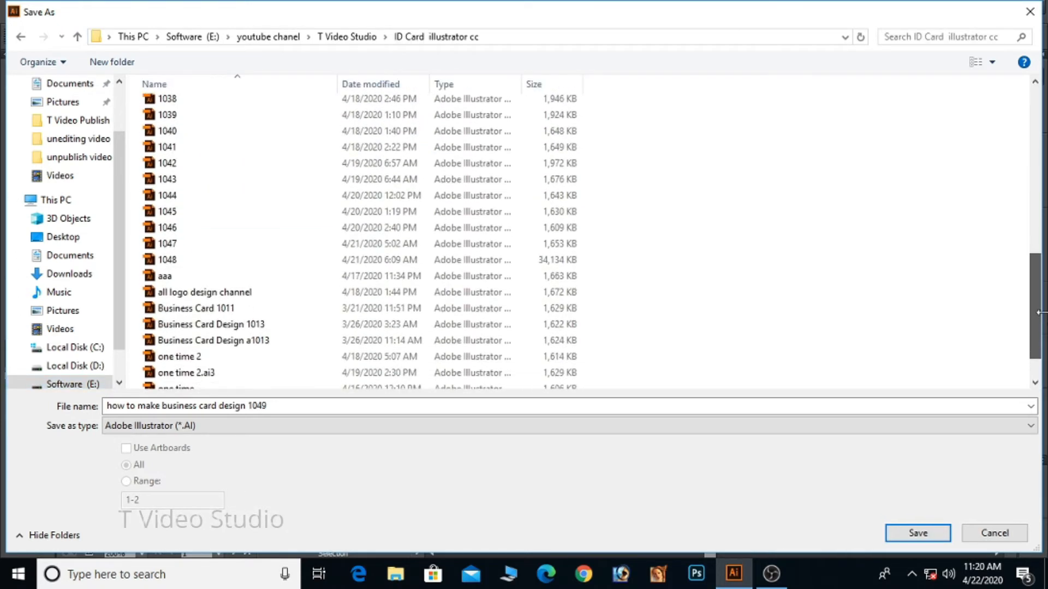
# Name the file 1049 and save it in the Illustrator CC (17.0) format.
pyautogui.tripleClick(344, 405)
pyautogui.write('1049')
pyautogui.press('Return')
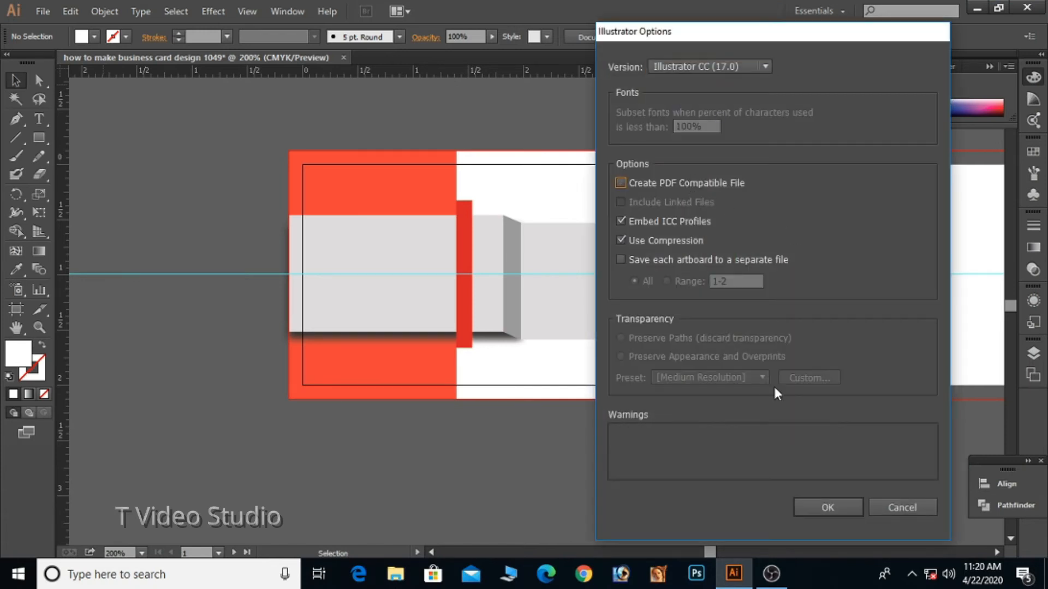
pyautogui.click(830, 507)
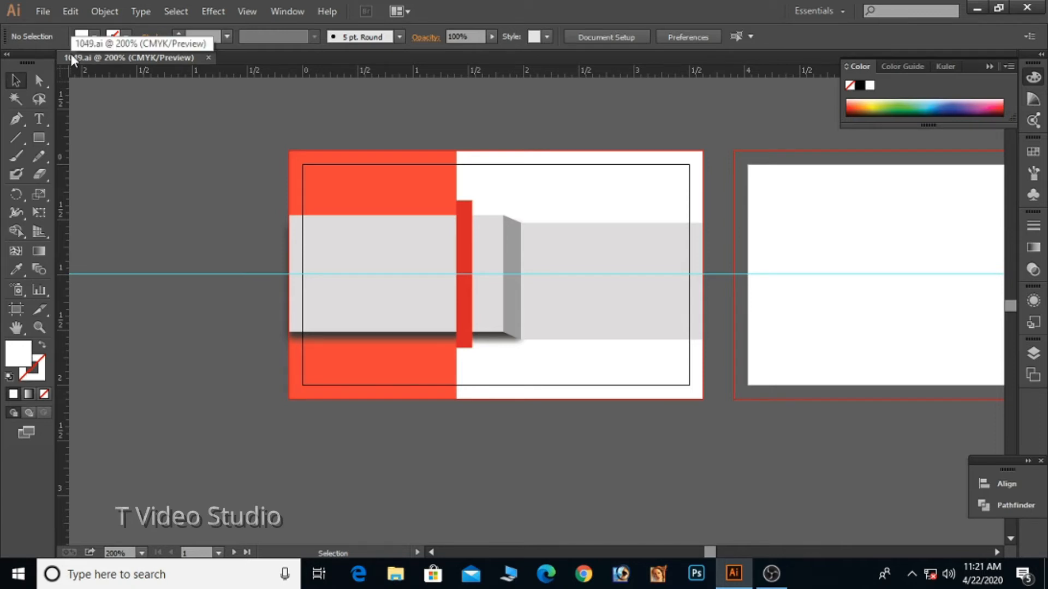
# Draw a white rectangle covering the second card out to its bleed edges.
pyautogui.moveTo(584, 259); pyautogui.dragTo(425, 264)
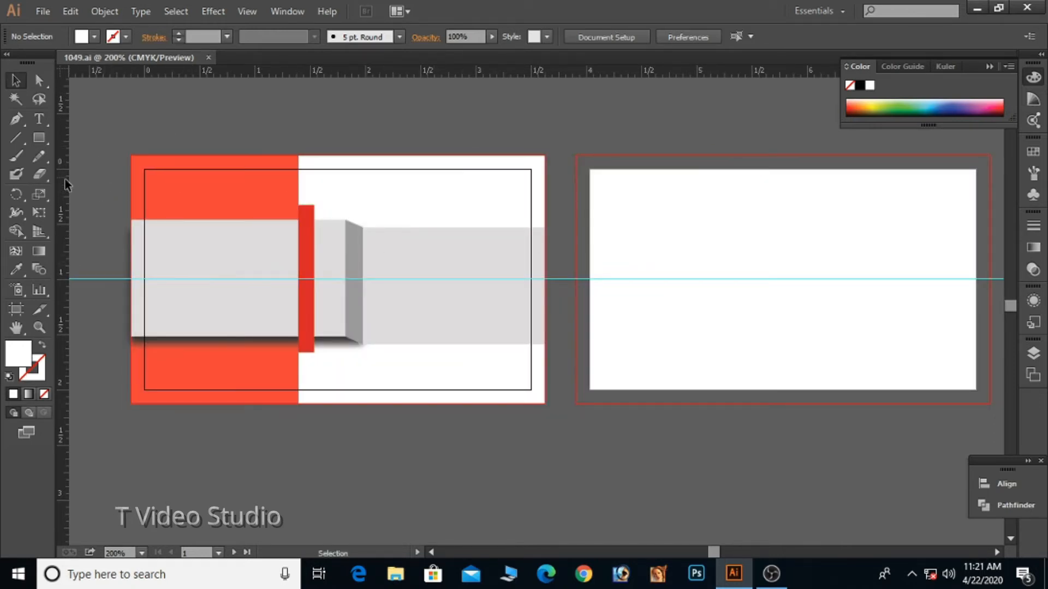
pyautogui.click(39, 136)
pyautogui.moveTo(576, 156); pyautogui.dragTo(988, 403)
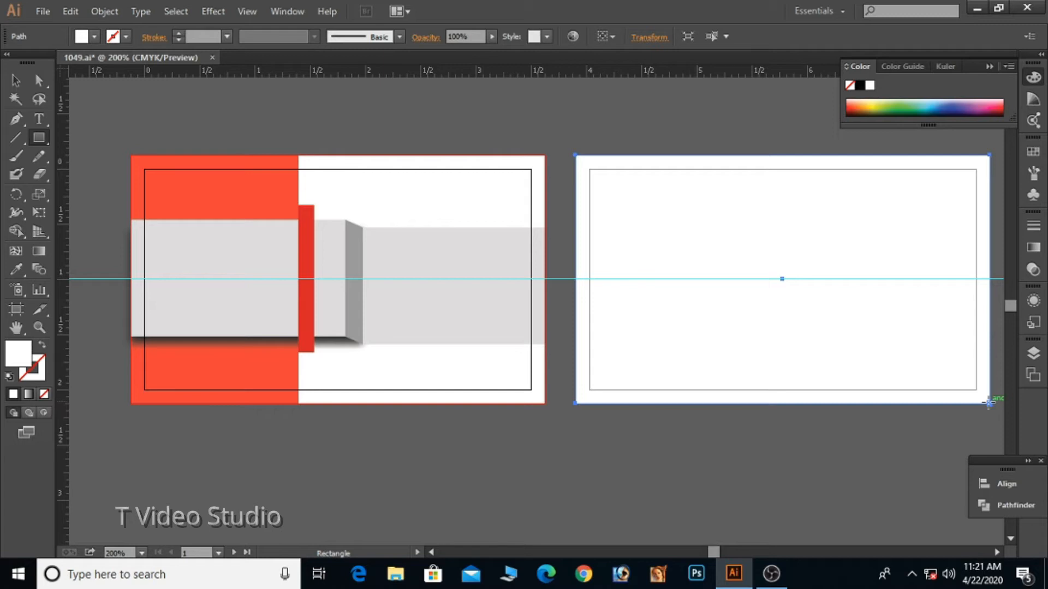
pyautogui.press('v')
pyautogui.click(685, 208)
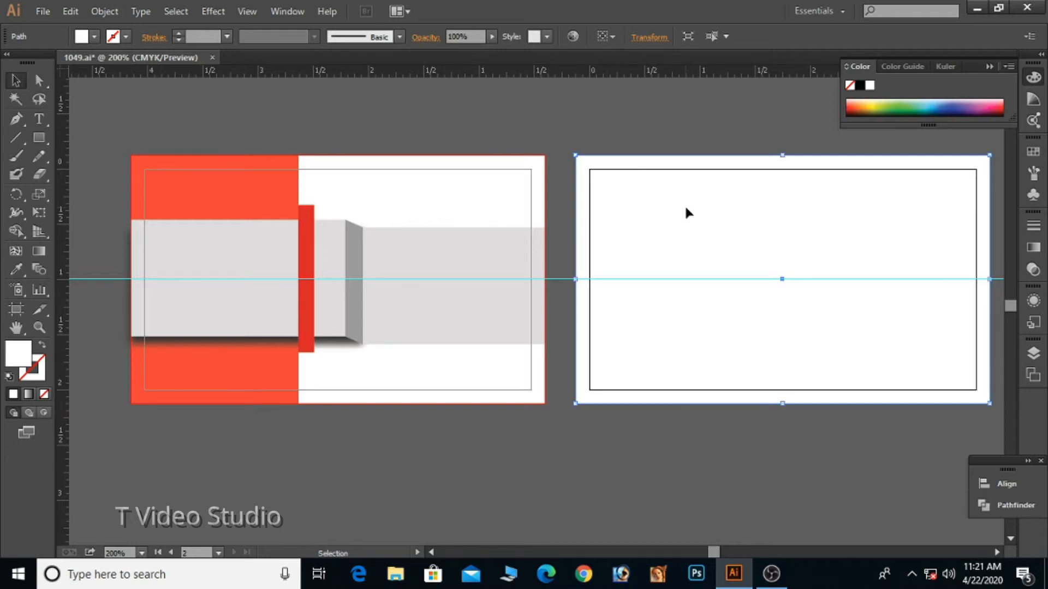
# Draw a rectangle over the second card's upper half and fill it with the orange-red sampled from the first card.
pyautogui.click(39, 136)
pyautogui.moveTo(576, 156); pyautogui.dragTo(989, 279)
pyautogui.click(16, 80)
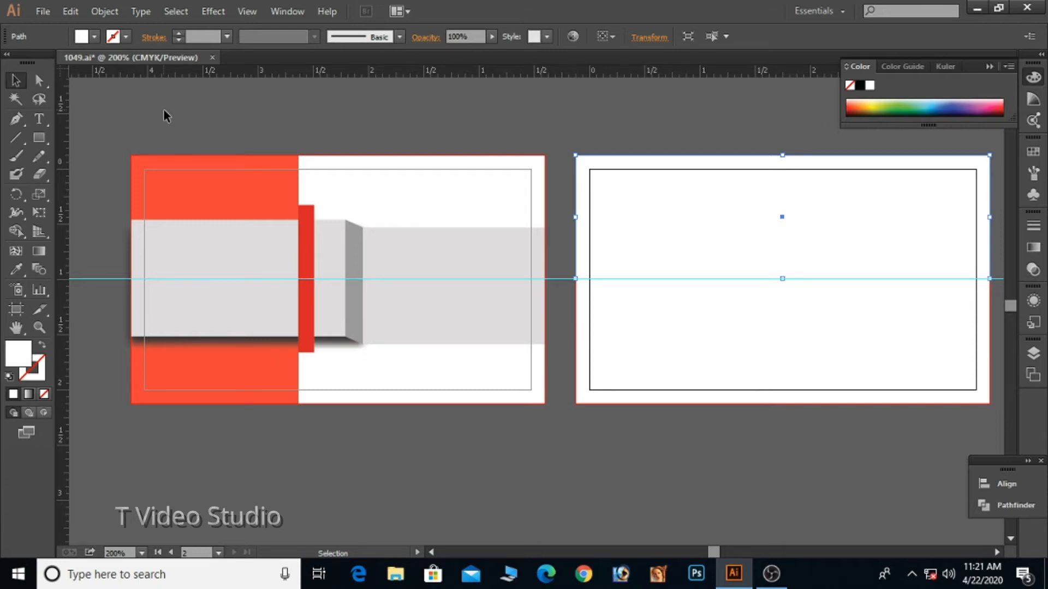
pyautogui.click(16, 269)
pyautogui.click(192, 198)
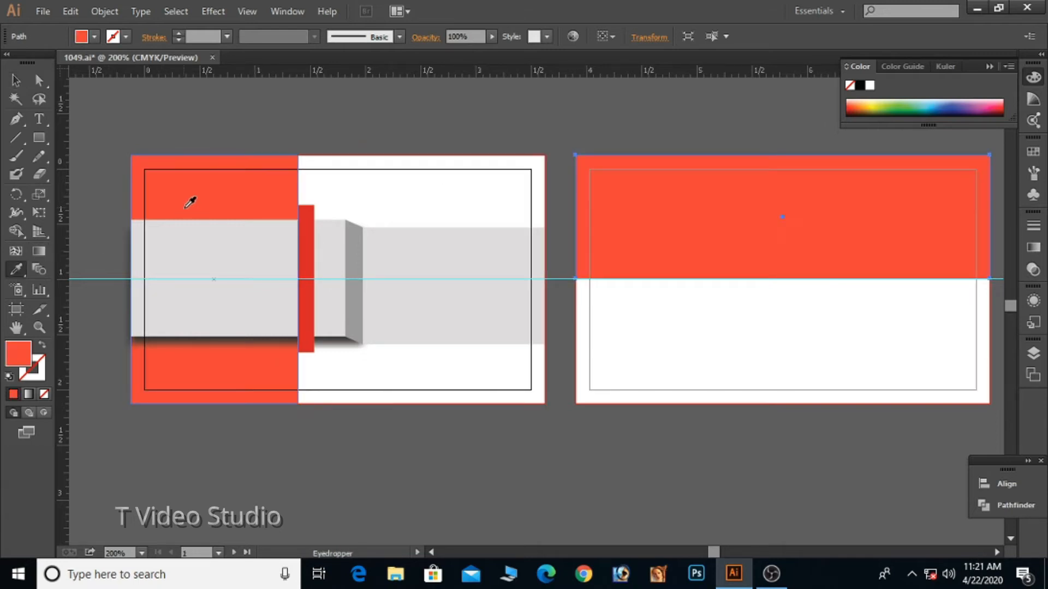
pyautogui.click(17, 82)
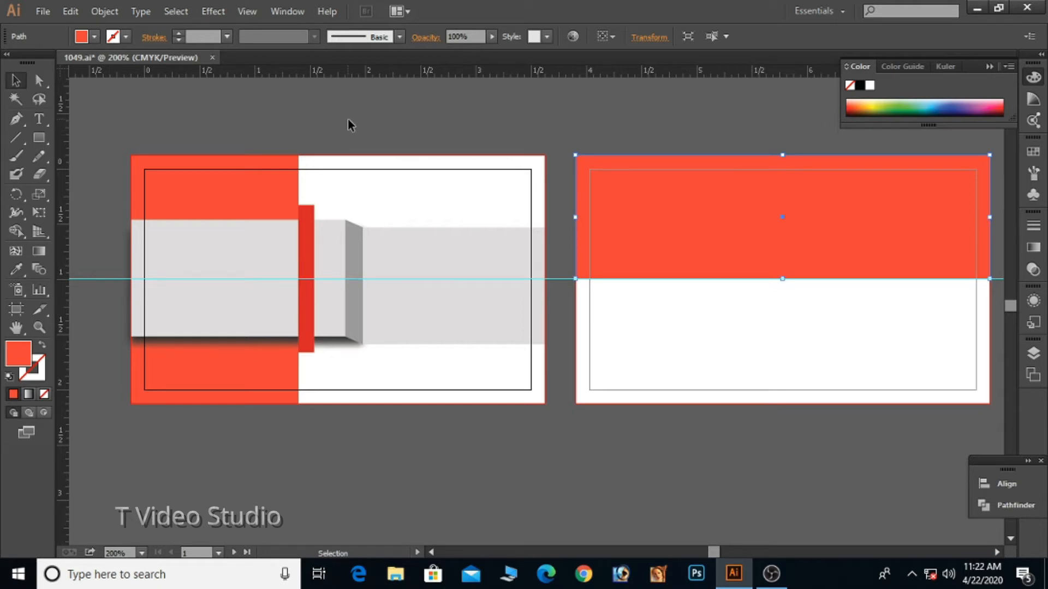
# Duplicate the orange-red rectangle as a narrow band across the centre guide and fill it with the first card's darker red.
pyautogui.moveTo(667, 201); pyautogui.dragTo(696, 272)
pyautogui.moveTo(783, 339); pyautogui.dragTo(772, 306)
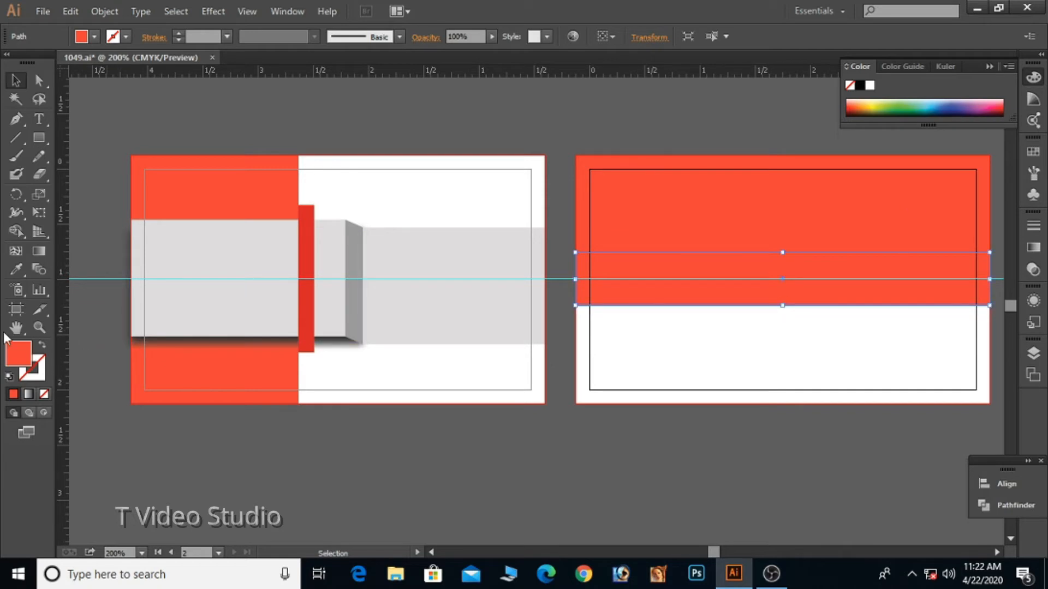
pyautogui.click(16, 269)
pyautogui.click(308, 242)
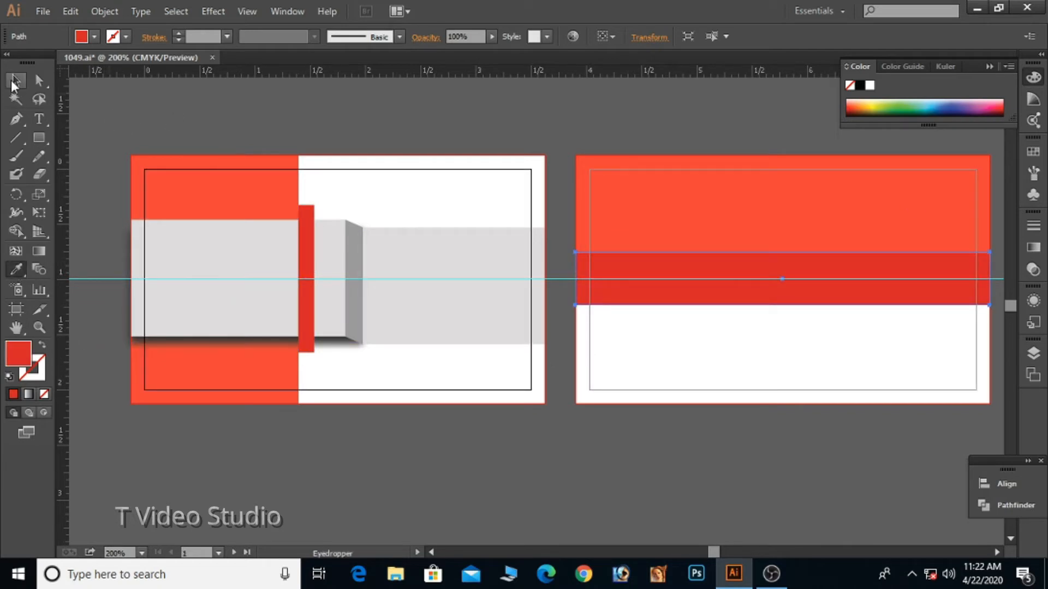
pyautogui.click(15, 81)
pyautogui.click(98, 125)
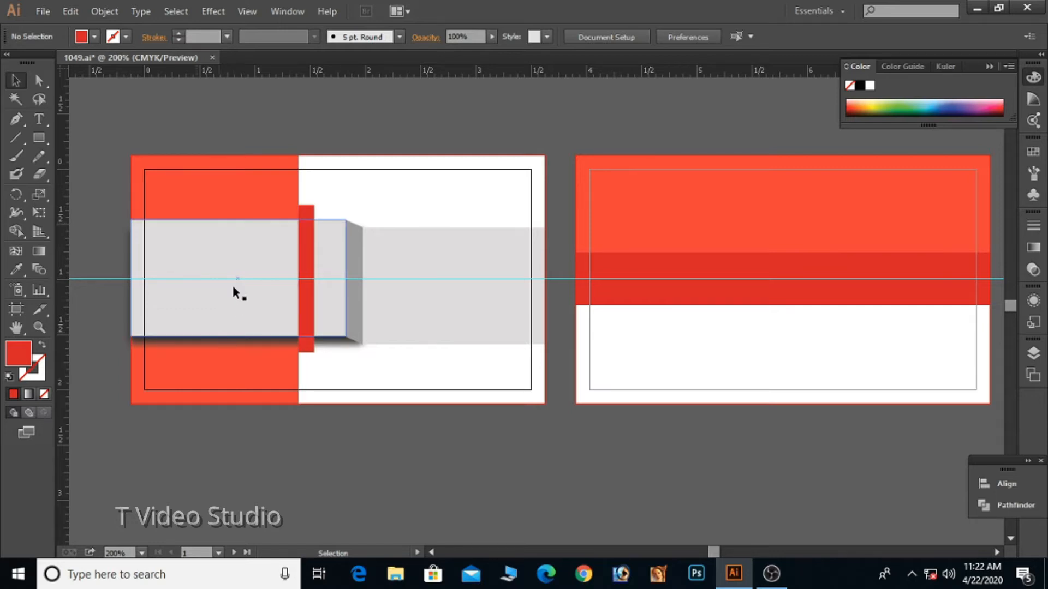
# Copy the first card's light-grey bar onto the second card, starting at its bleed edge, and bring it to the front.
pyautogui.click(39, 141)
pyautogui.click(17, 86)
pyautogui.moveTo(168, 245); pyautogui.dragTo(612, 254)
pyautogui.rightClick(673, 251)
pyautogui.moveTo(751, 473)
pyautogui.click(883, 470)
pyautogui.click(805, 456)
pyautogui.moveTo(737, 334); pyautogui.dragTo(721, 303)
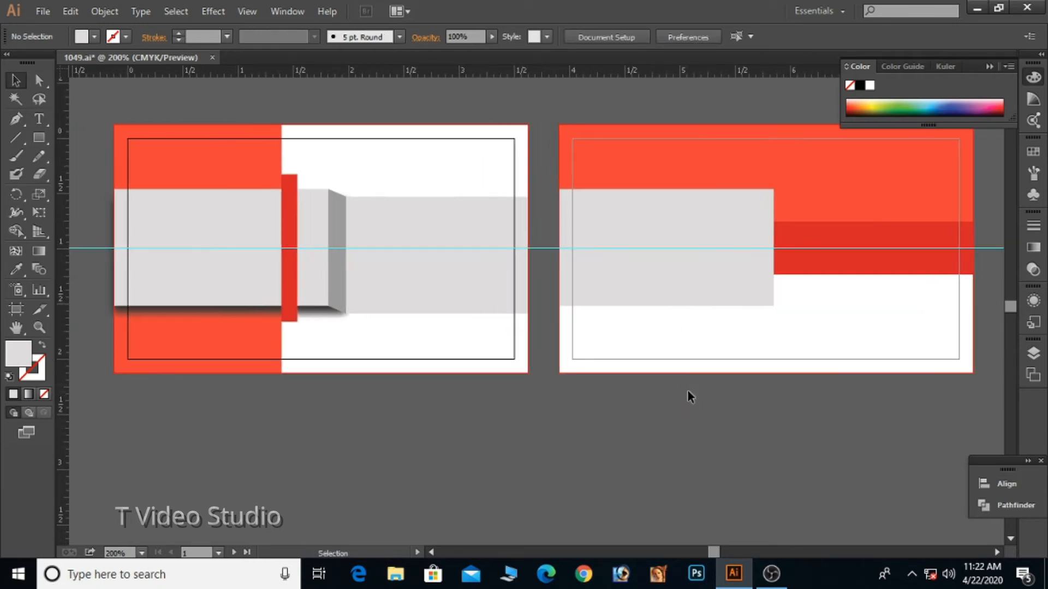
# Resize the light-grey rectangle into a centred panel and shorten the dark-red band so it protrudes slightly on both sides.
pyautogui.click(714, 285)
pyautogui.moveTo(774, 245); pyautogui.dragTo(962, 238)
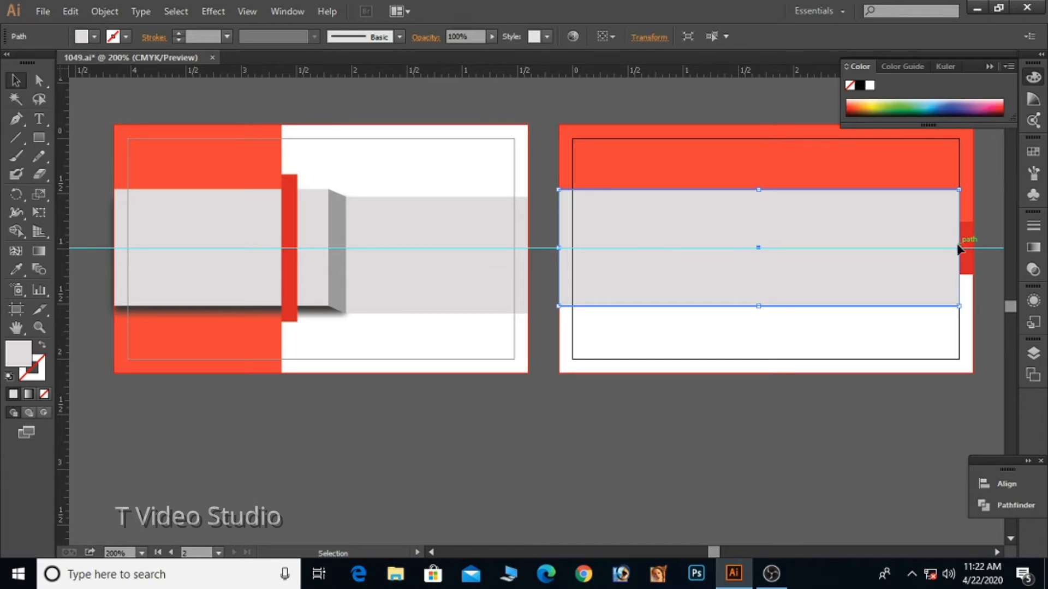
pyautogui.moveTo(959, 249); pyautogui.dragTo(904, 249)
pyautogui.click(915, 249)
pyautogui.click(907, 227)
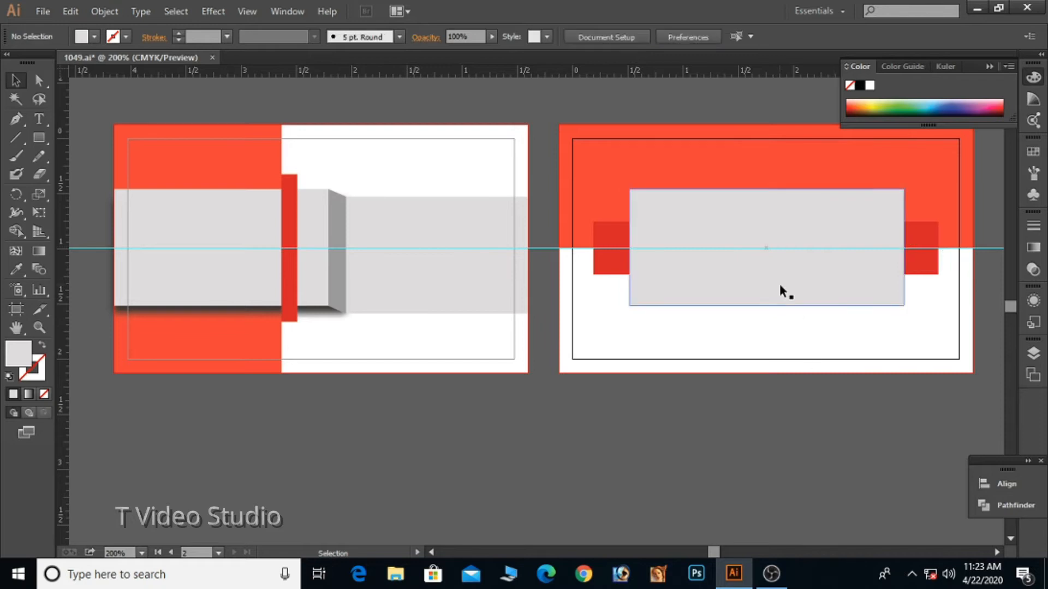
# Copy the second card's light-grey panel and paste the duplicate in front of it.
pyautogui.click(176, 11)
pyautogui.moveTo(70, 11)
pyautogui.click(113, 85)
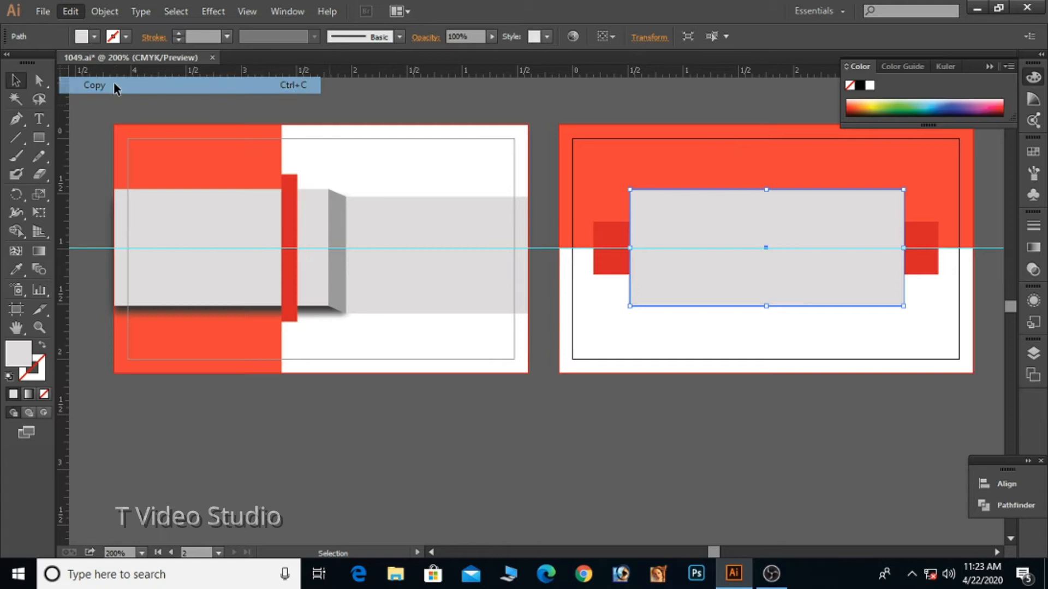
pyautogui.click(114, 84)
pyautogui.click(70, 10)
pyautogui.click(140, 119)
# Fill the pasted panel copy with the dark grey 302F2F.
pyautogui.press('i')
pyautogui.click(142, 444)
pyautogui.doubleClick(20, 349)
pyautogui.write('2f2f2f')
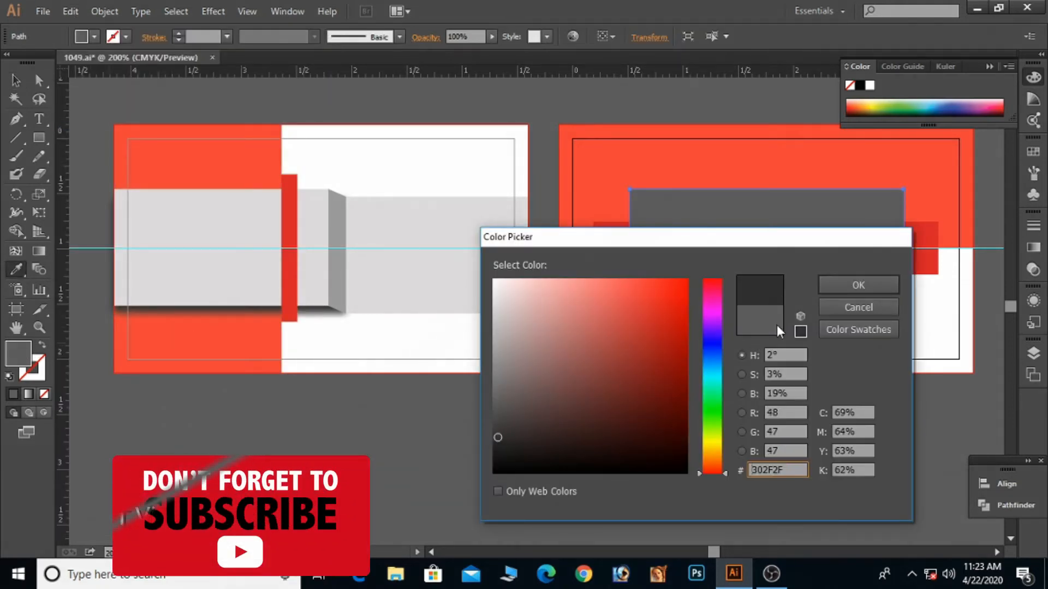
pyautogui.click(858, 285)
# Apply a Gaussian Blur with a radius of 9.4 pixels to the dark-grey panel copy.
pyautogui.click(221, 12)
pyautogui.moveTo(277, 267)
pyautogui.click(434, 270)
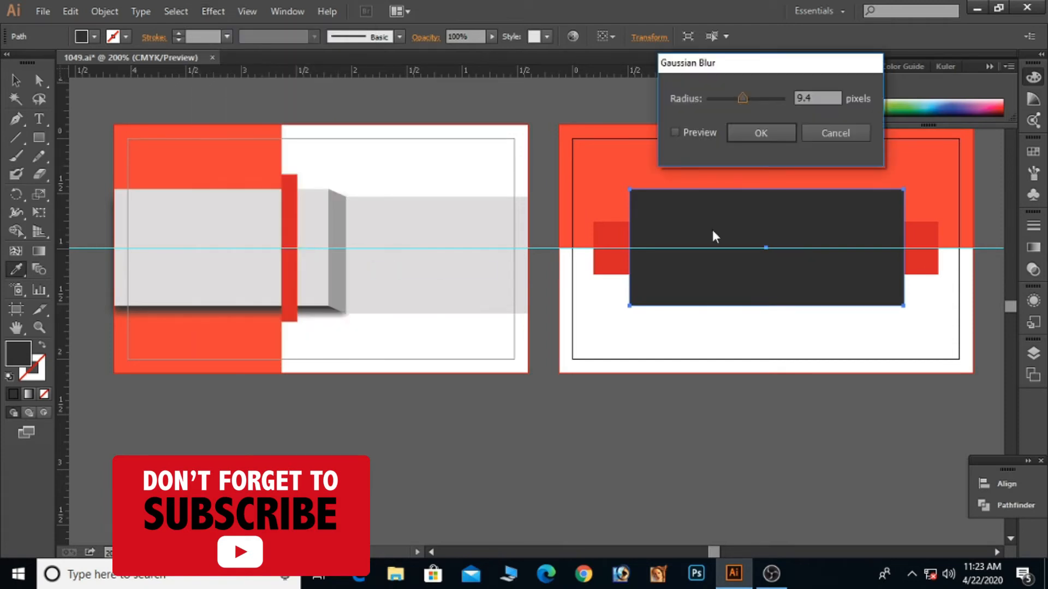
pyautogui.click(674, 133)
pyautogui.click(758, 132)
pyautogui.press('v')
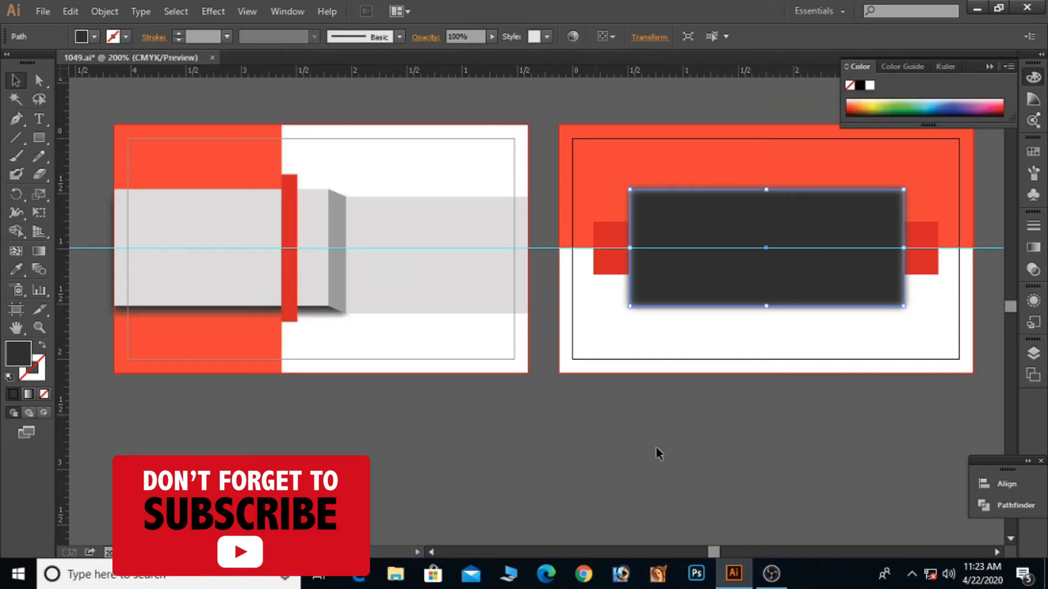
# Send the blurred dark-grey rectangle to the back and deselect it.
pyautogui.rightClick(750, 279)
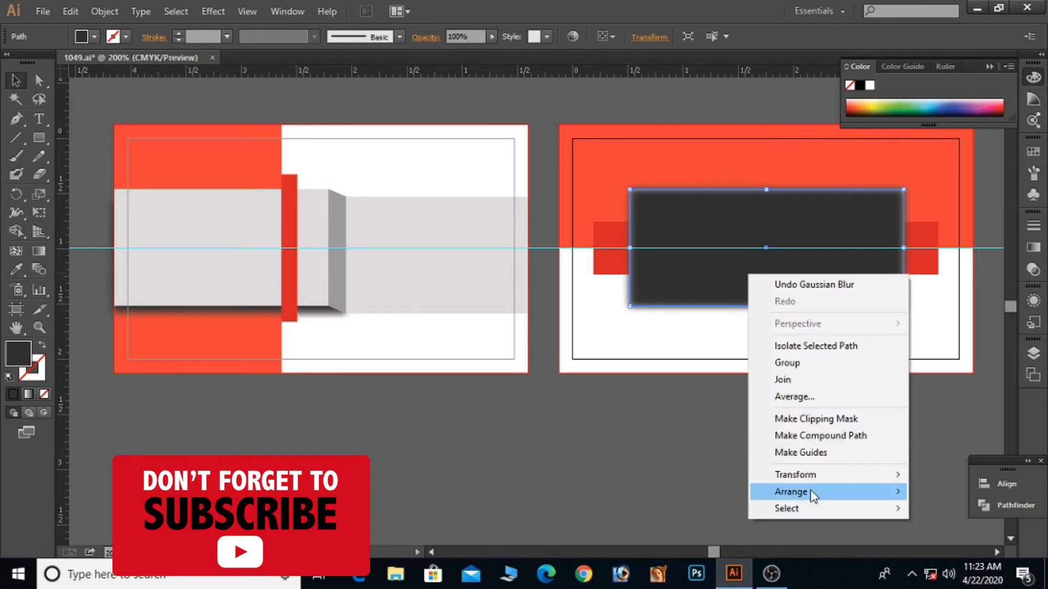
pyautogui.moveTo(812, 493)
pyautogui.click(627, 548)
pyautogui.click(708, 467)
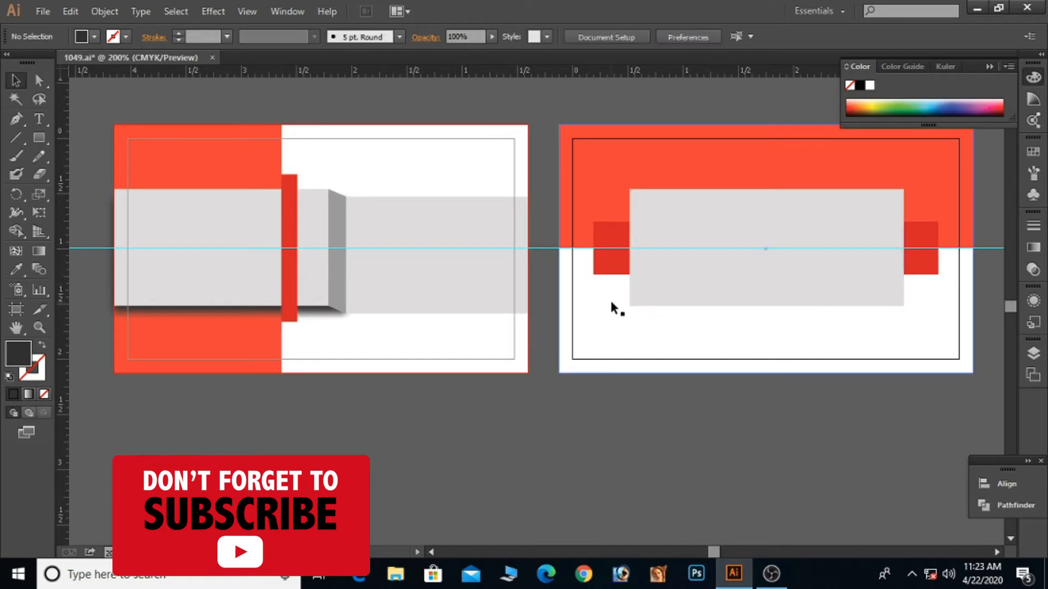
# Send the second card's white base, orange-red half and red band to the back, behind the grey panel's blurred shadow.
pyautogui.click(568, 292)
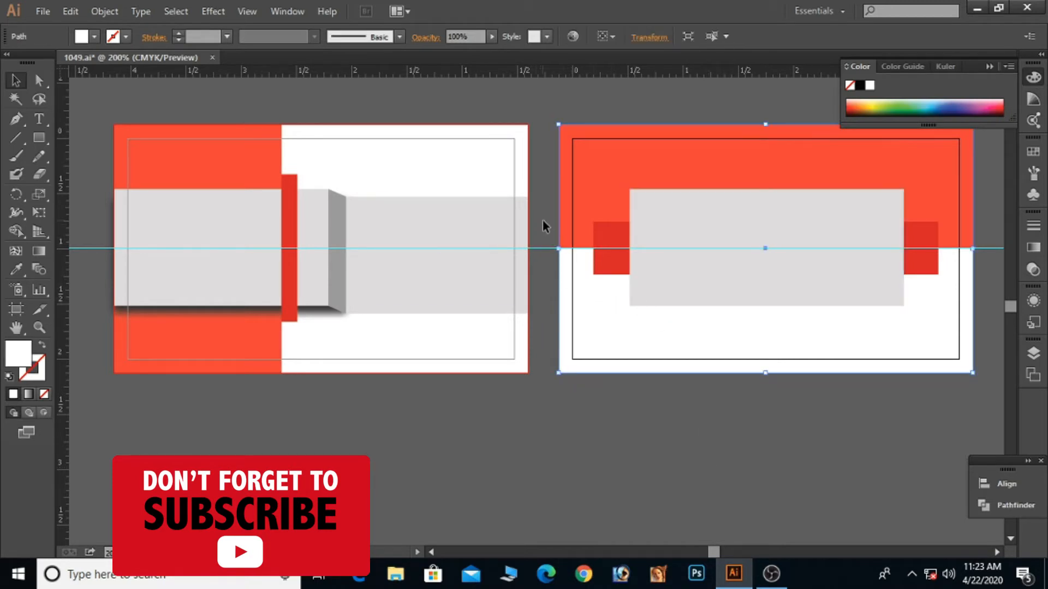
pyautogui.moveTo(598, 293); pyautogui.dragTo(603, 297)
pyautogui.rightClick(603, 296)
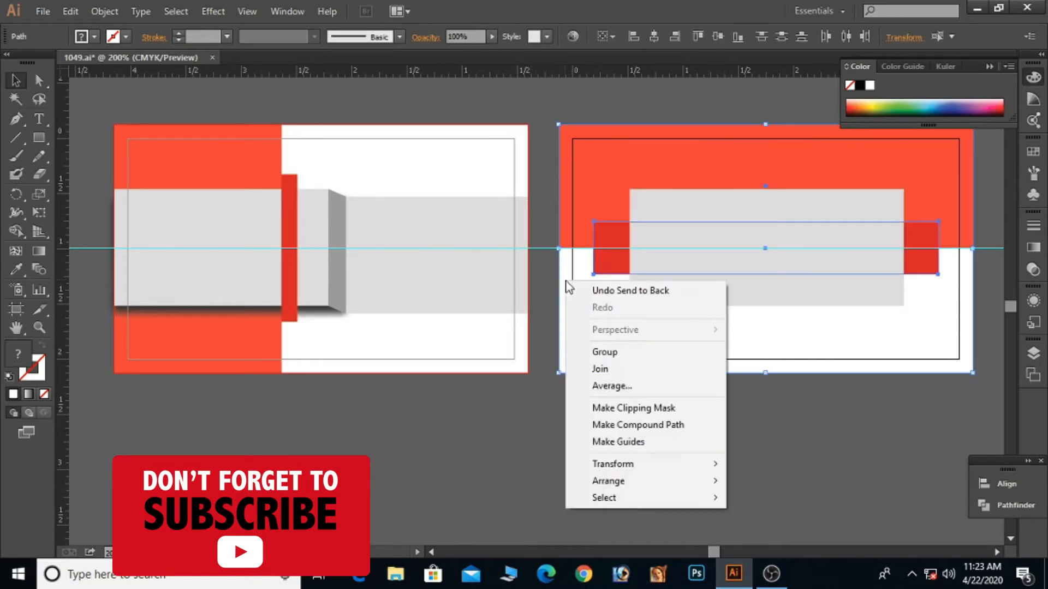
pyautogui.moveTo(632, 483)
pyautogui.click(745, 479)
pyautogui.hotkey('ctrl', 'z')
pyautogui.rightClick(600, 263)
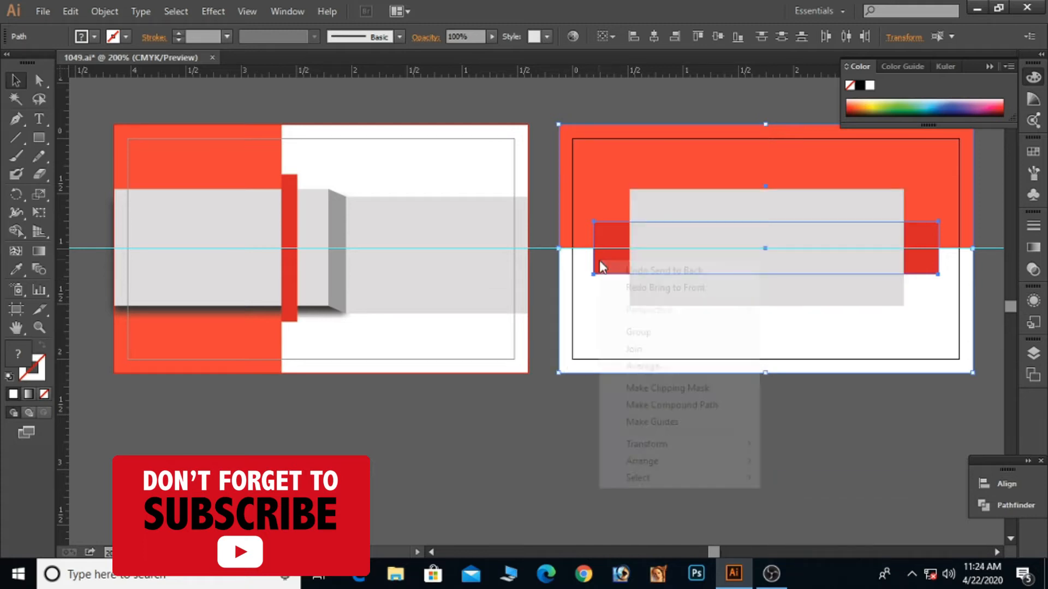
pyautogui.moveTo(685, 461)
pyautogui.click(811, 513)
pyautogui.click(762, 480)
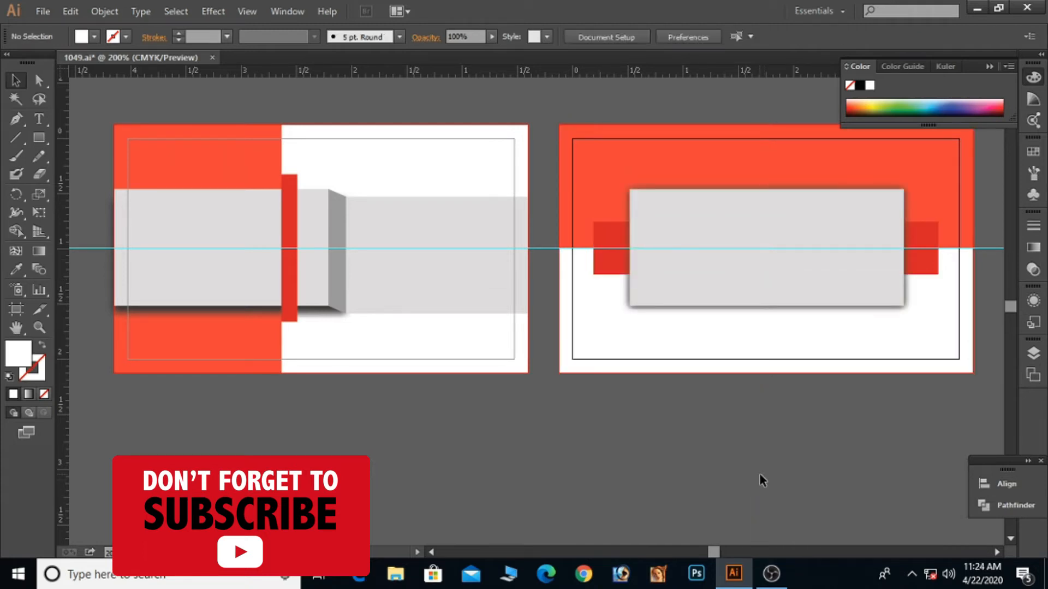
pyautogui.click(613, 273)
pyautogui.click(732, 447)
pyautogui.click(619, 271)
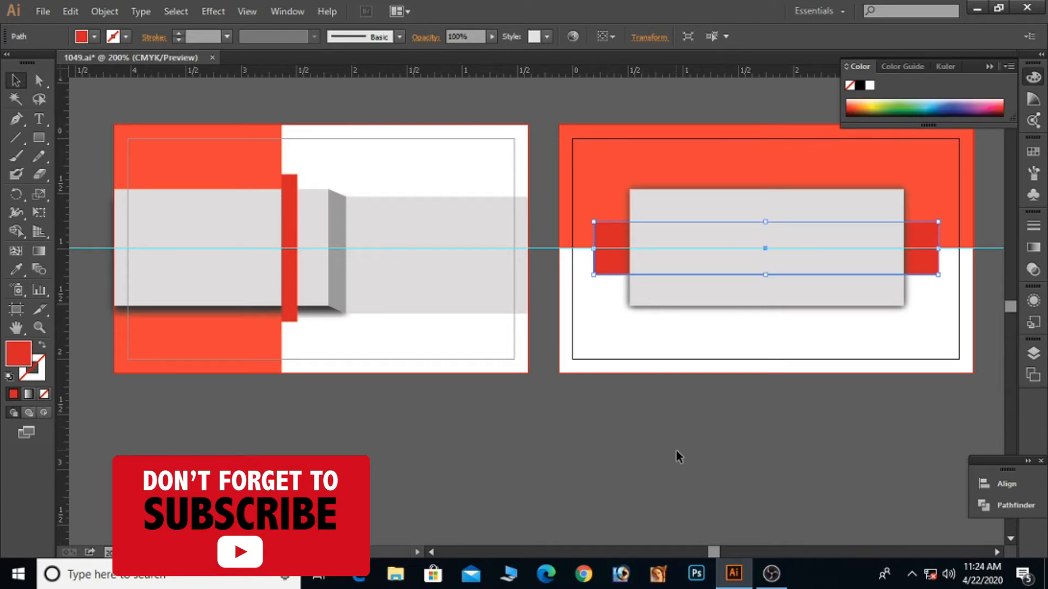
pyautogui.rightClick(607, 269)
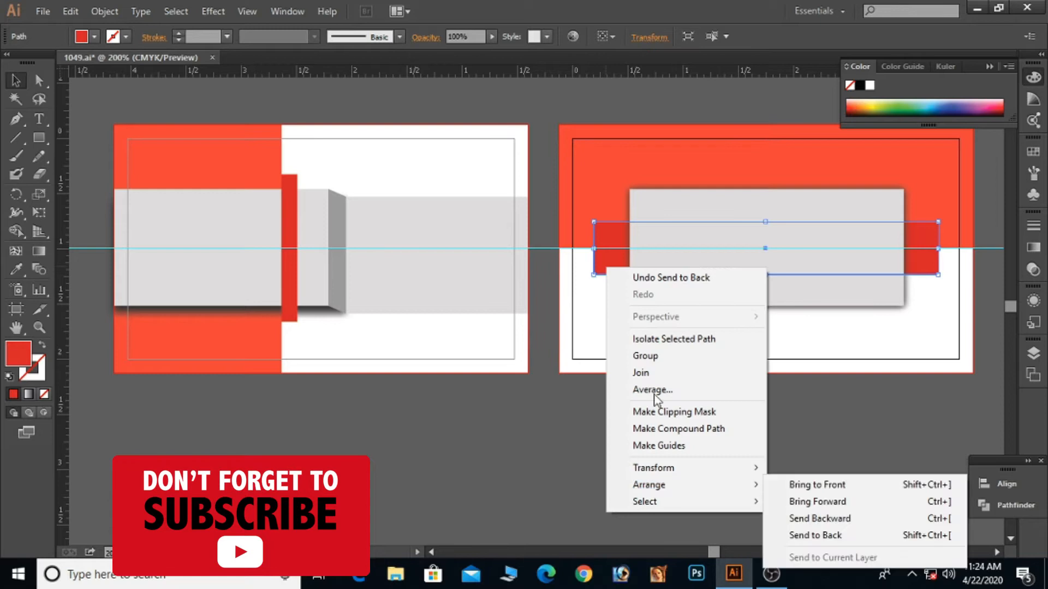
pyautogui.click(70, 12)
pyautogui.click(695, 500)
pyautogui.click(695, 500)
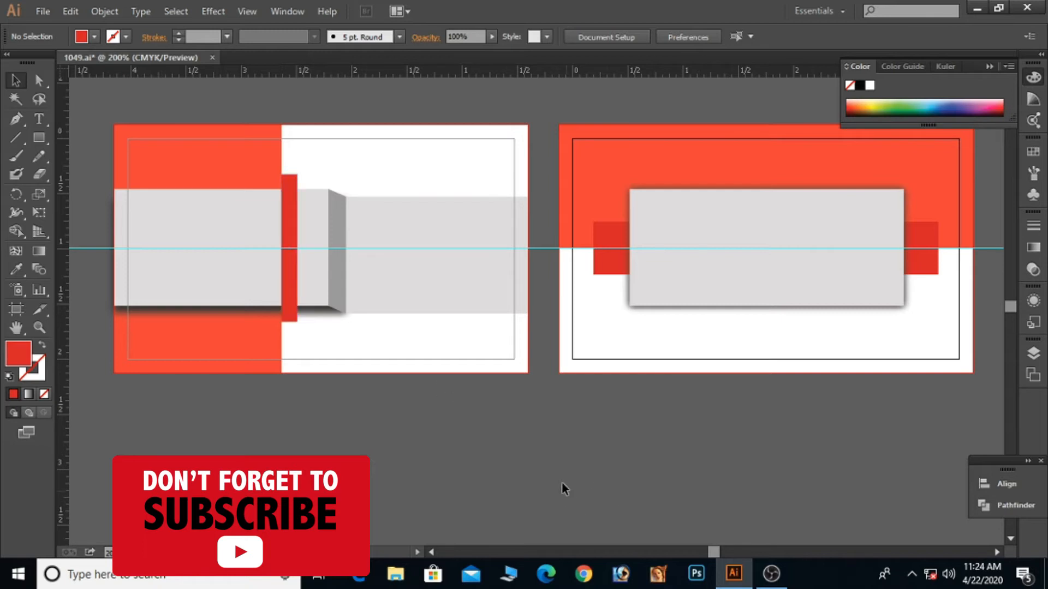
# Save the changes to the 1049.ai document.
pyautogui.click(43, 11)
pyautogui.click(78, 135)
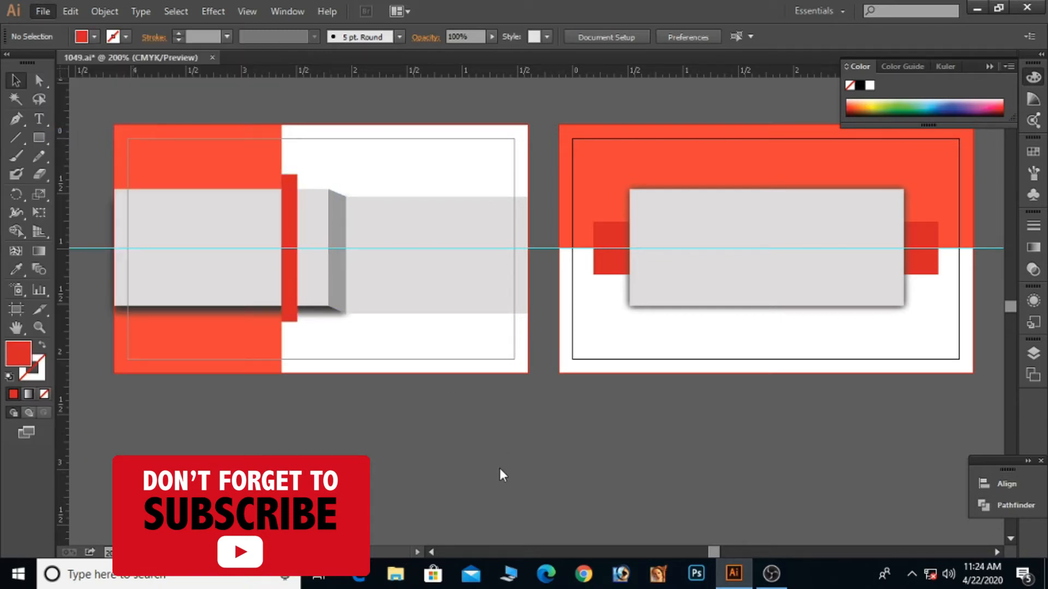
pyautogui.click(41, 14)
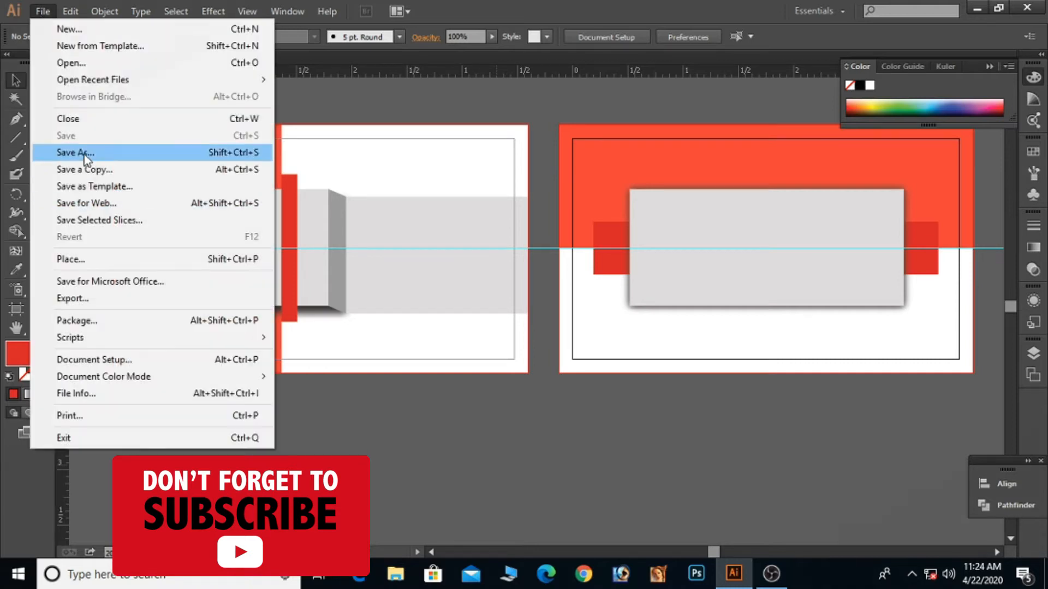
pyautogui.click(430, 444)
# Draw a rectangle covering the upper end of the first card's red vertical bar, down to the grey panel's top edge.
pyautogui.hotkey('ctrl', 'space')
pyautogui.moveTo(251, 159); pyautogui.dragTo(324, 219)
pyautogui.click(39, 139)
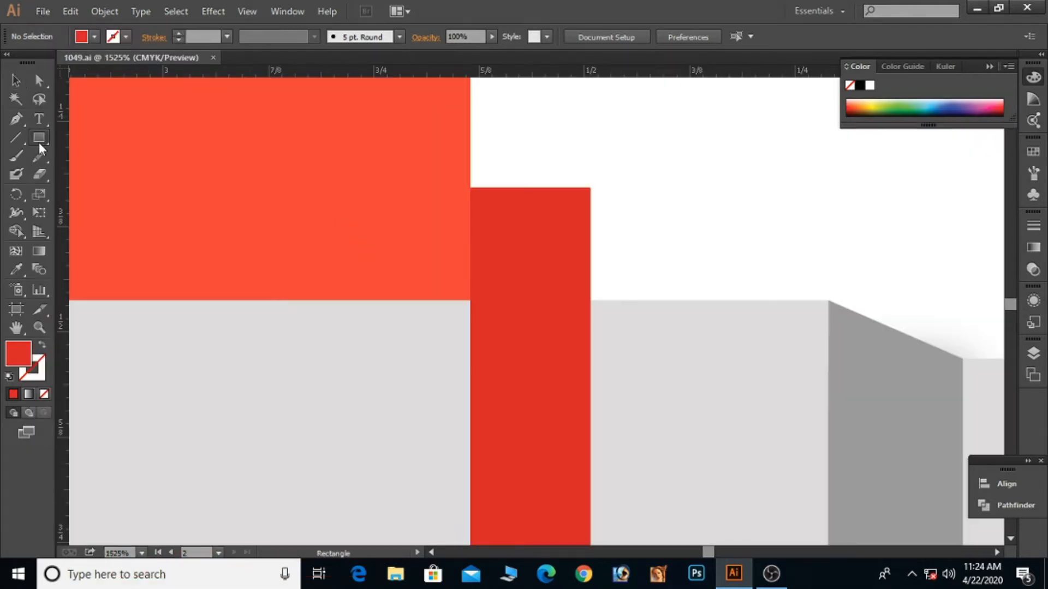
pyautogui.moveTo(594, 297); pyautogui.dragTo(590, 300)
pyautogui.press('v')
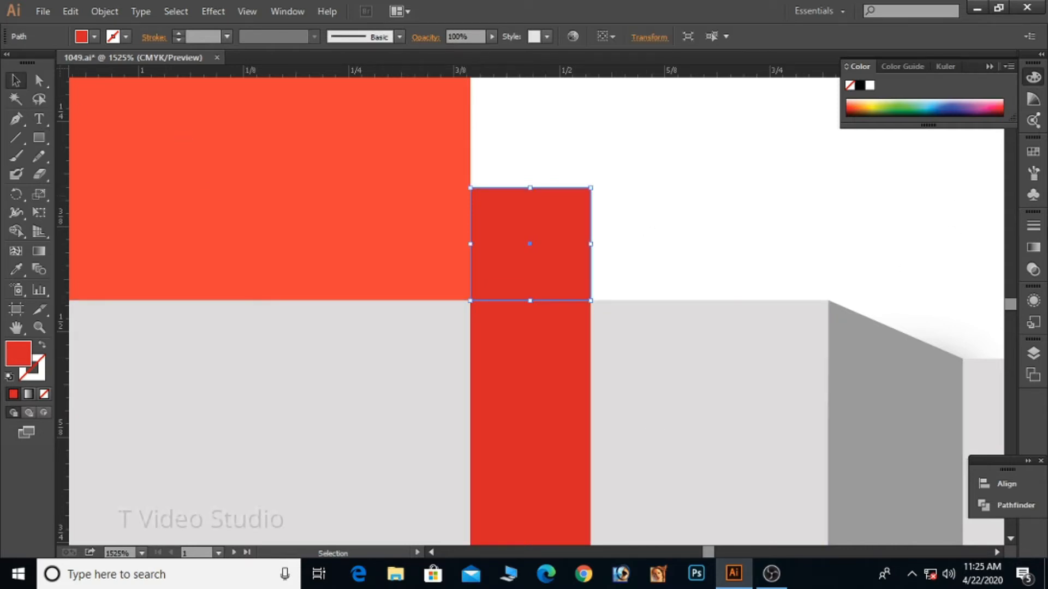
# Apply a linear gradient to the new rectangle and set its end colour to B71613.
pyautogui.click(1033, 248)
pyautogui.click(953, 335)
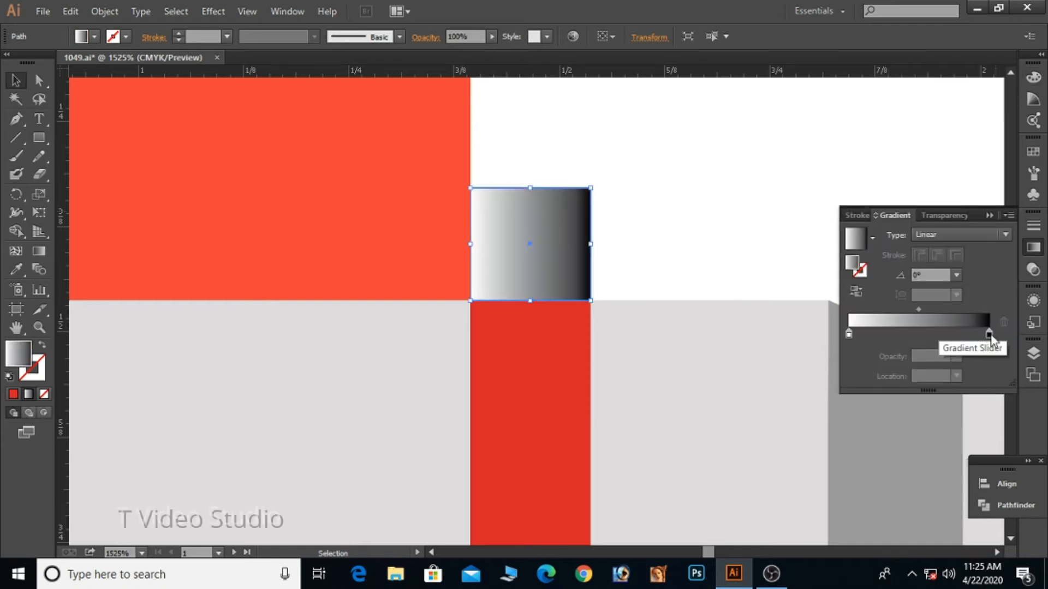
pyautogui.doubleClick(25, 360)
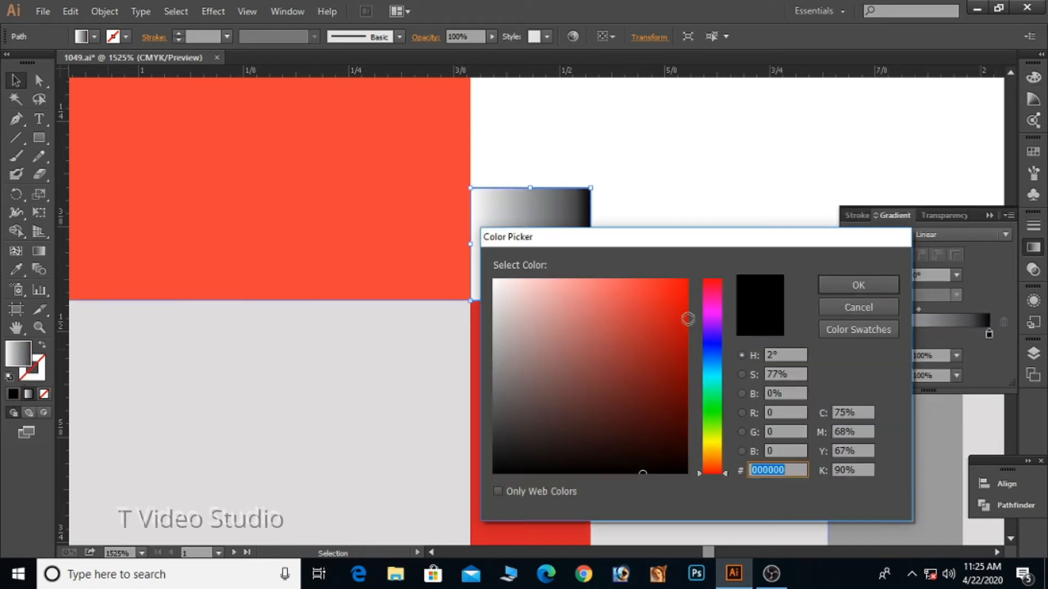
pyautogui.moveTo(667, 296); pyautogui.dragTo(691, 276)
pyautogui.click(669, 333)
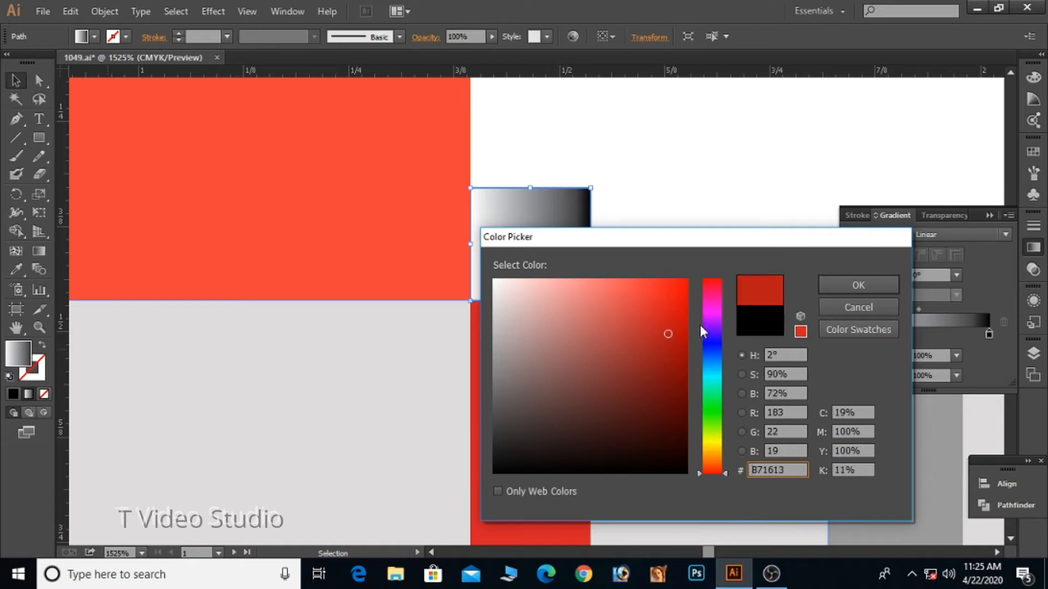
pyautogui.click(858, 283)
# Change the gradient's white starting colour to a bright orange-red.
pyautogui.click(850, 335)
pyautogui.doubleClick(19, 371)
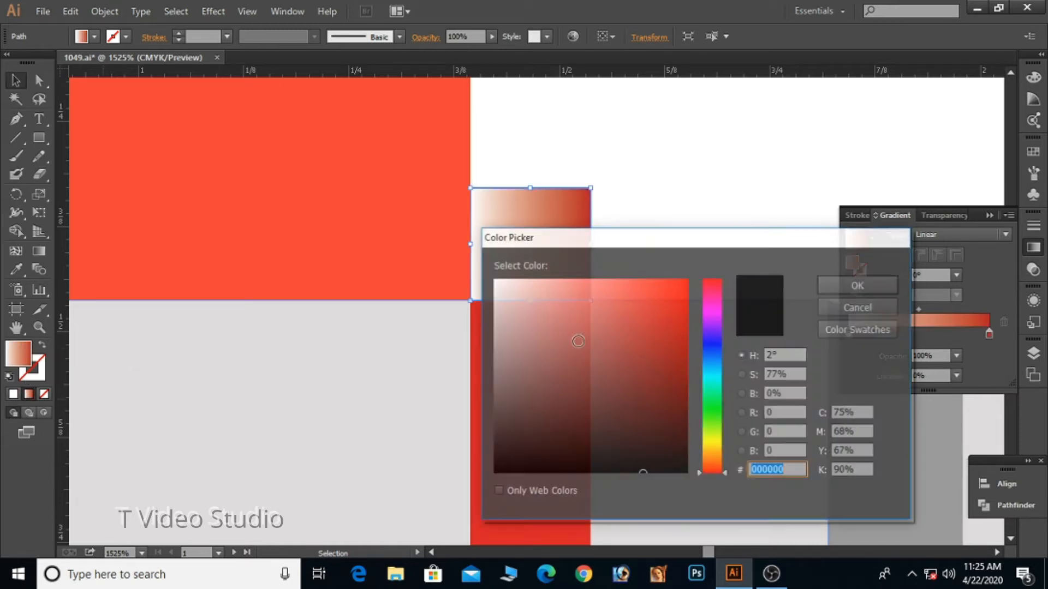
pyautogui.click(638, 289)
pyautogui.click(828, 287)
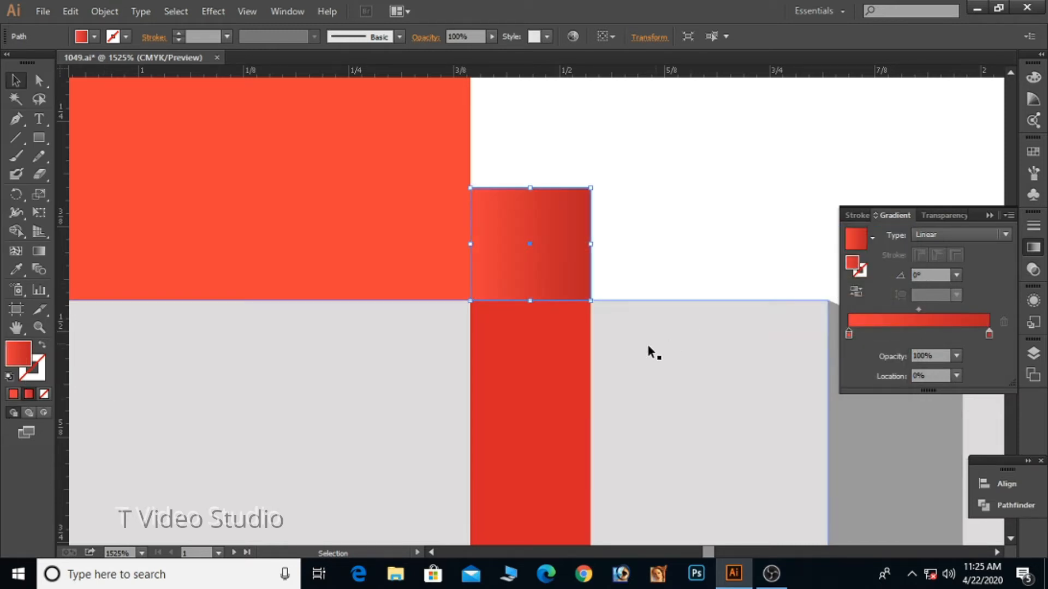
# Redirect the upper rectangle's gradient with the Gradient tool to about -58°, darkening toward the grey panel.
pyautogui.click(39, 250)
pyautogui.moveTo(520, 299)
pyautogui.mouseDown()
pyautogui.moveTo(474, 195)
pyautogui.moveTo(542, 299)
pyautogui.mouseUp()
pyautogui.click(20, 83)
pyautogui.click(622, 222)
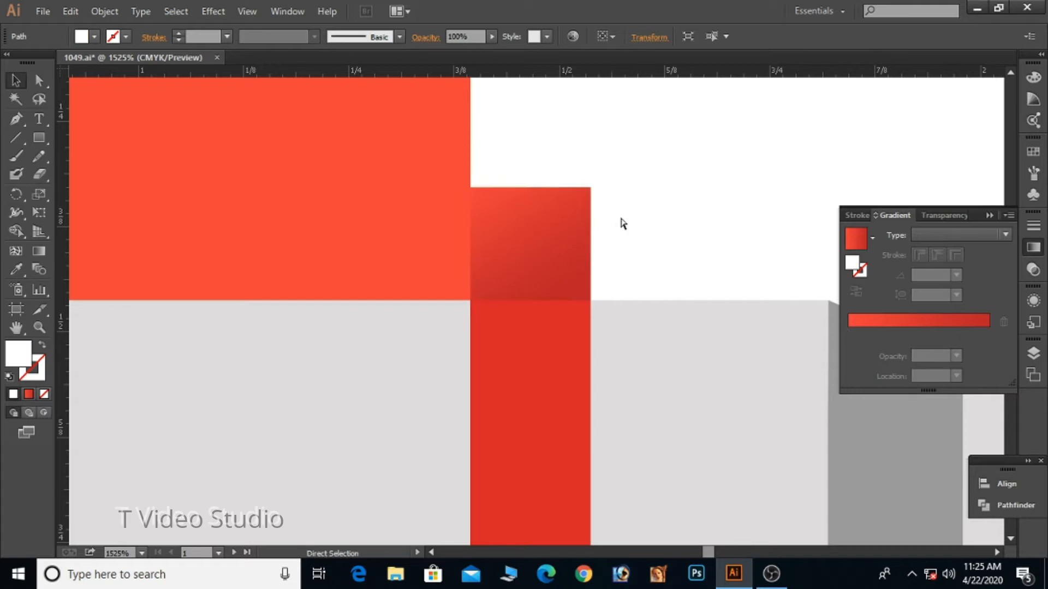
# Duplicate the gradient rectangle straight down 1.2 in onto the lower end of the red vertical bar.
pyautogui.keyDown('ctrl'); pyautogui.keyDown('alt'); pyautogui.click(586, 299); pyautogui.keyUp('alt'); pyautogui.keyUp('ctrl')
pyautogui.keyDown('ctrl'); pyautogui.keyDown('alt'); pyautogui.click(573, 298); pyautogui.keyUp('alt'); pyautogui.keyUp('ctrl')
pyautogui.keyDown('ctrl'); pyautogui.keyDown('alt'); pyautogui.click(483, 293); pyautogui.keyUp('alt'); pyautogui.keyUp('ctrl')
pyautogui.keyDown('ctrl'); pyautogui.keyDown('alt'); pyautogui.click(510, 295); pyautogui.keyUp('alt'); pyautogui.keyUp('ctrl')
pyautogui.keyDown('ctrl'); pyautogui.keyDown('alt'); pyautogui.click(501, 365); pyautogui.keyUp('alt'); pyautogui.keyUp('ctrl')
pyautogui.keyDown('ctrl'); pyautogui.keyDown('alt'); pyautogui.click(507, 360); pyautogui.keyUp('alt'); pyautogui.keyUp('ctrl')
pyautogui.keyDown('ctrl'); pyautogui.keyDown('alt'); pyautogui.click(521, 334); pyautogui.keyUp('alt'); pyautogui.keyUp('ctrl')
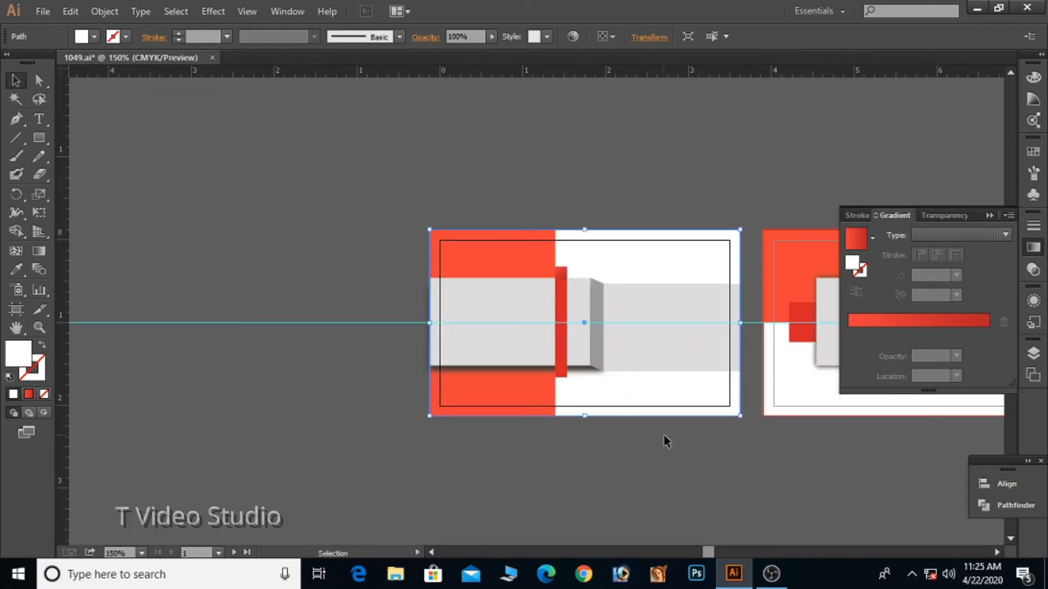
pyautogui.moveTo(431, 202); pyautogui.dragTo(606, 462)
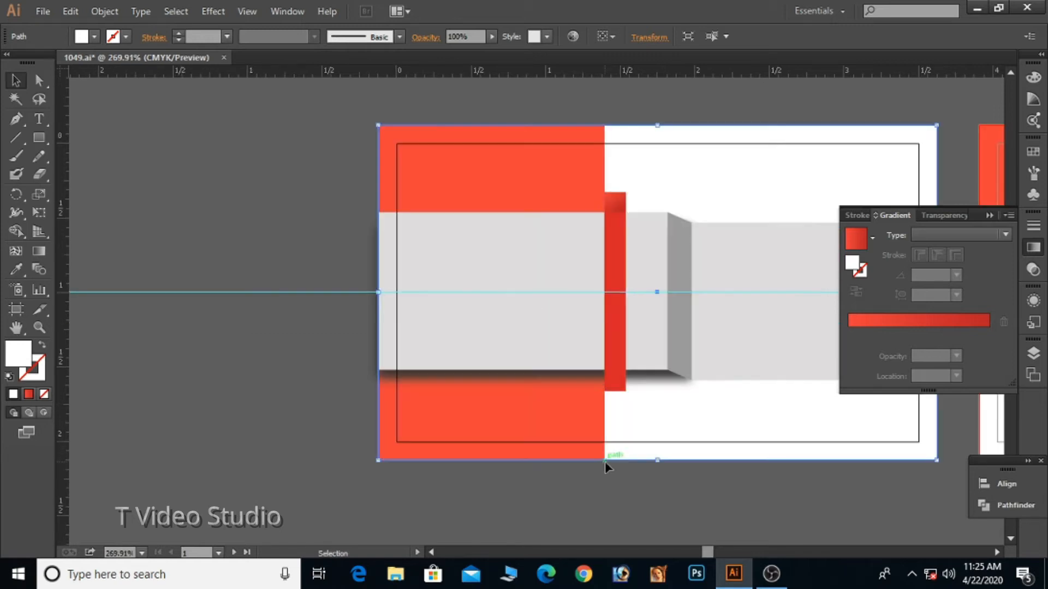
pyautogui.click(614, 201)
pyautogui.moveTo(615, 203); pyautogui.dragTo(629, 381)
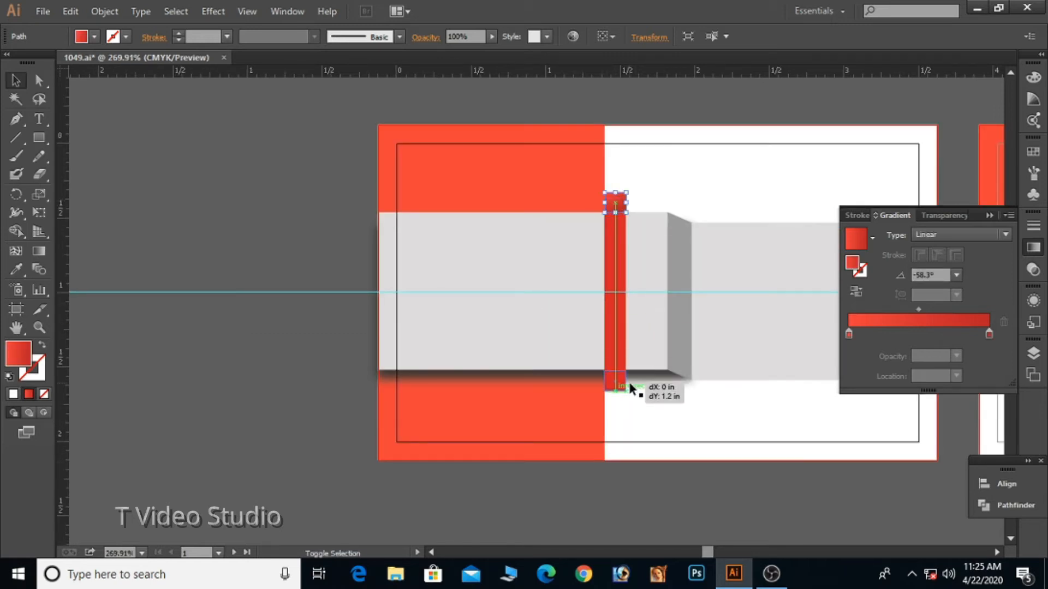
pyautogui.click(633, 475)
# Redirect the lower rectangle's gradient diagonally to about 134°, darkening toward its upper-left corner.
pyautogui.moveTo(549, 342); pyautogui.dragTo(650, 443)
pyautogui.click(600, 272)
pyautogui.click(38, 251)
pyautogui.moveTo(640, 292); pyautogui.dragTo(558, 202)
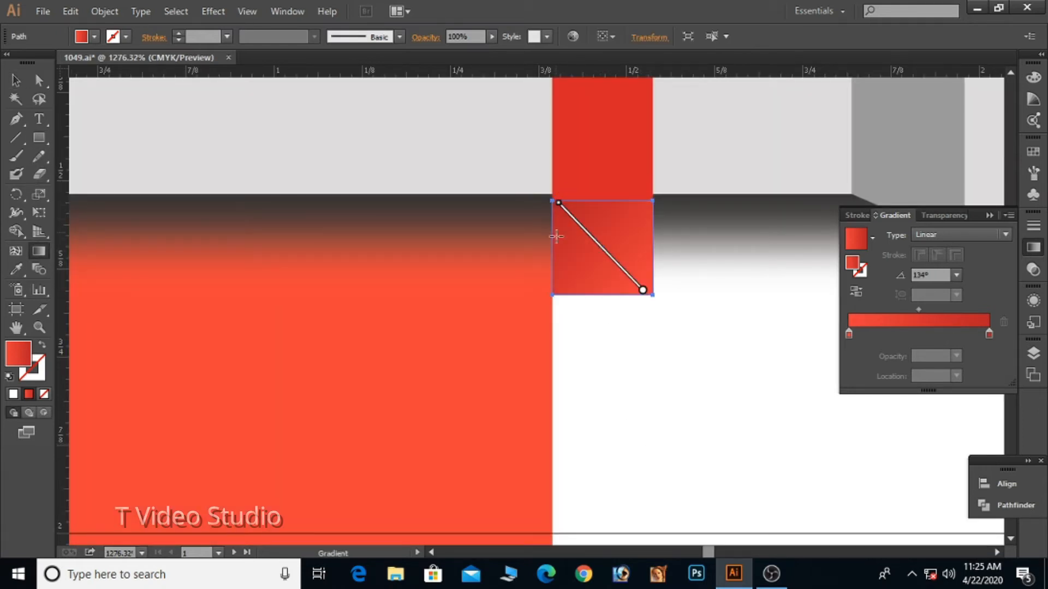
pyautogui.click(16, 81)
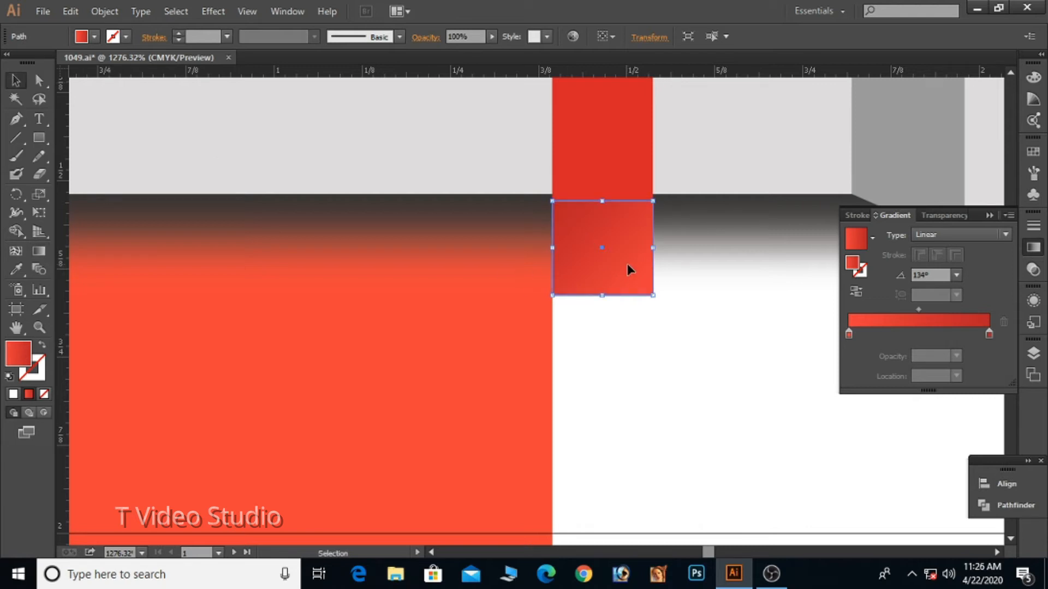
# Reduce the cyan in the dark stop of the lower rectangle's gradient and deselect the rectangle.
pyautogui.doubleClick(988, 335)
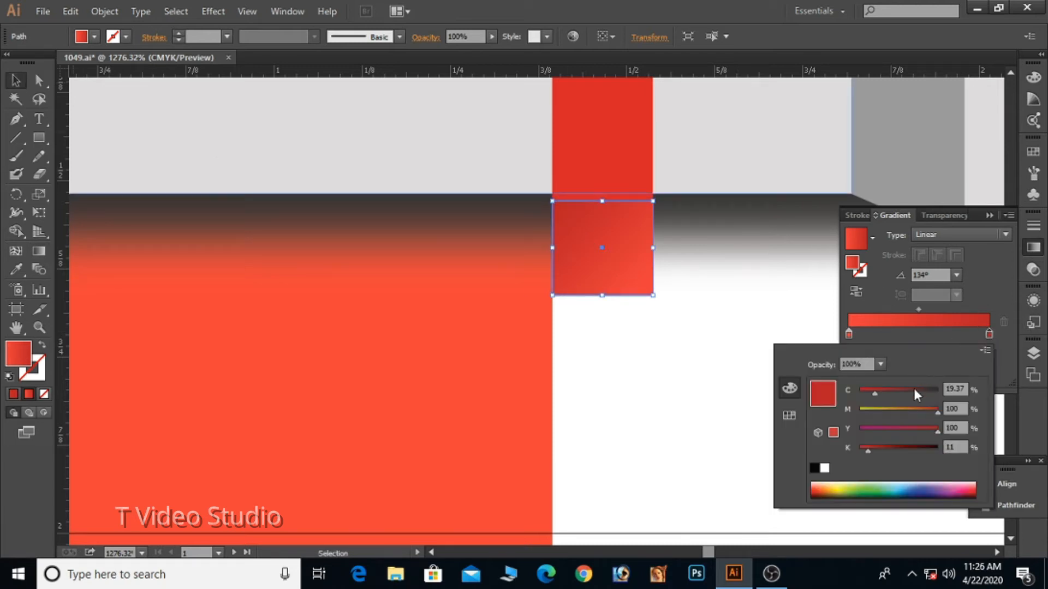
pyautogui.click(866, 391)
pyautogui.click(16, 81)
pyautogui.click(816, 451)
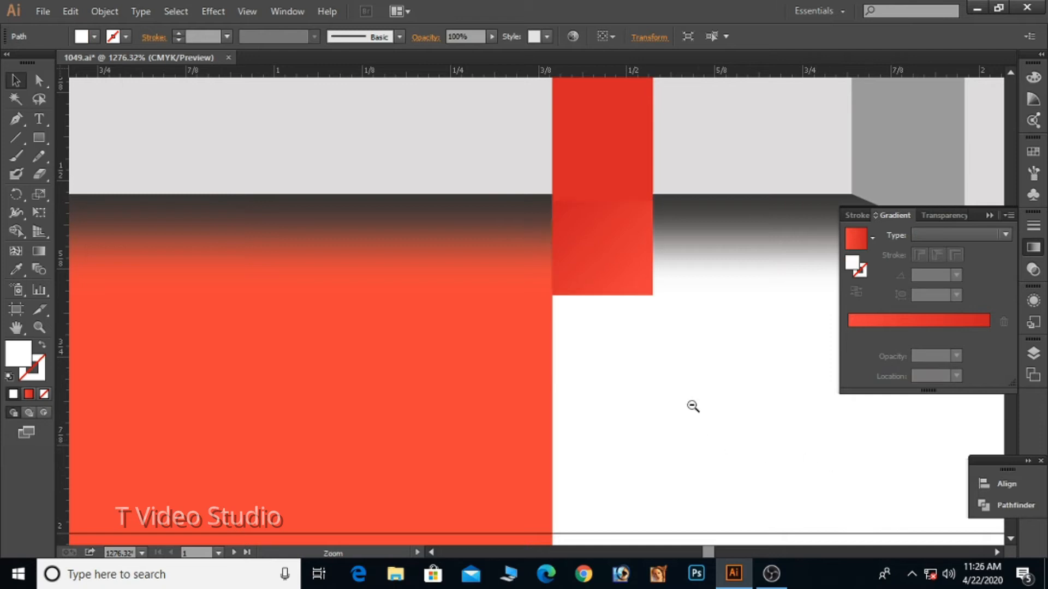
# Match the lower gradient rectangle's fill to the upper one with the Eyedropper and deselect it.
pyautogui.keyDown('alt'); pyautogui.click(691, 404); pyautogui.keyUp('alt')
pyautogui.keyDown('alt'); pyautogui.click(685, 383); pyautogui.keyUp('alt')
pyautogui.keyDown('alt'); pyautogui.click(604, 269); pyautogui.keyUp('alt')
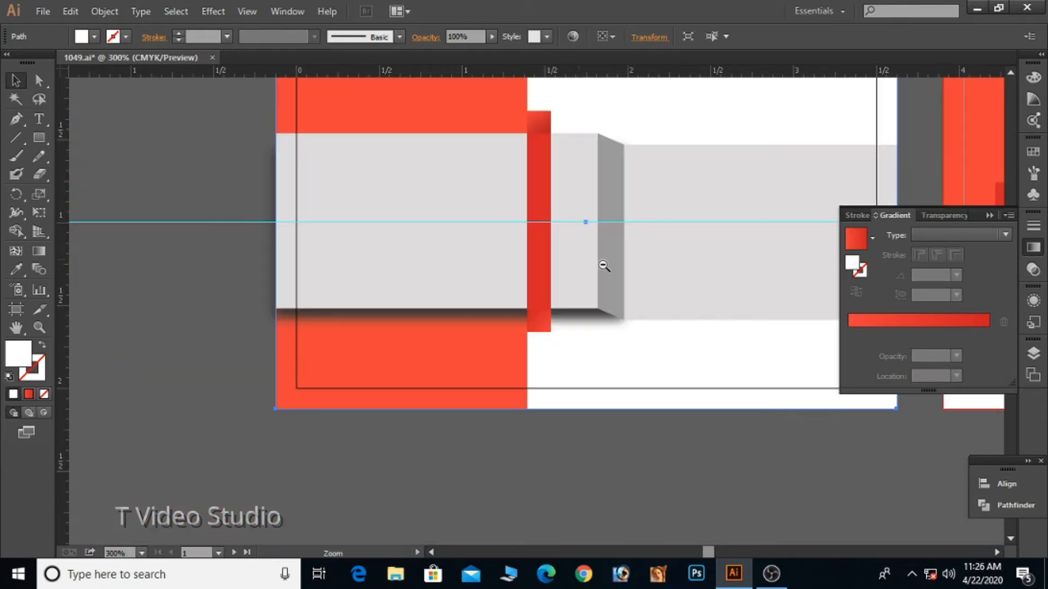
pyautogui.keyDown('alt'); pyautogui.click(662, 323); pyautogui.keyUp('alt')
pyautogui.moveTo(542, 269); pyautogui.dragTo(560, 306)
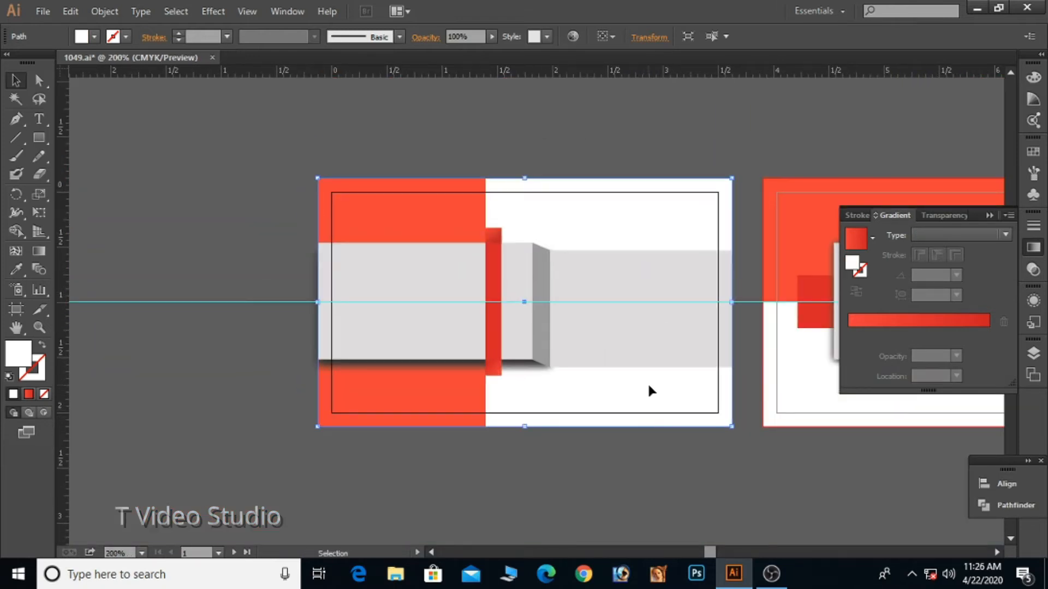
pyautogui.click(494, 373)
pyautogui.click(16, 269)
pyautogui.click(497, 233)
pyautogui.click(16, 81)
pyautogui.click(230, 164)
# Unlock the guides and delete the horizontal guide running across both cards.
pyautogui.moveTo(567, 327)
pyautogui.mouseDown()
pyautogui.moveTo(516, 276)
pyautogui.moveTo(425, 269)
pyautogui.mouseUp()
pyautogui.click(991, 215)
pyautogui.moveTo(531, 329); pyautogui.dragTo(556, 377)
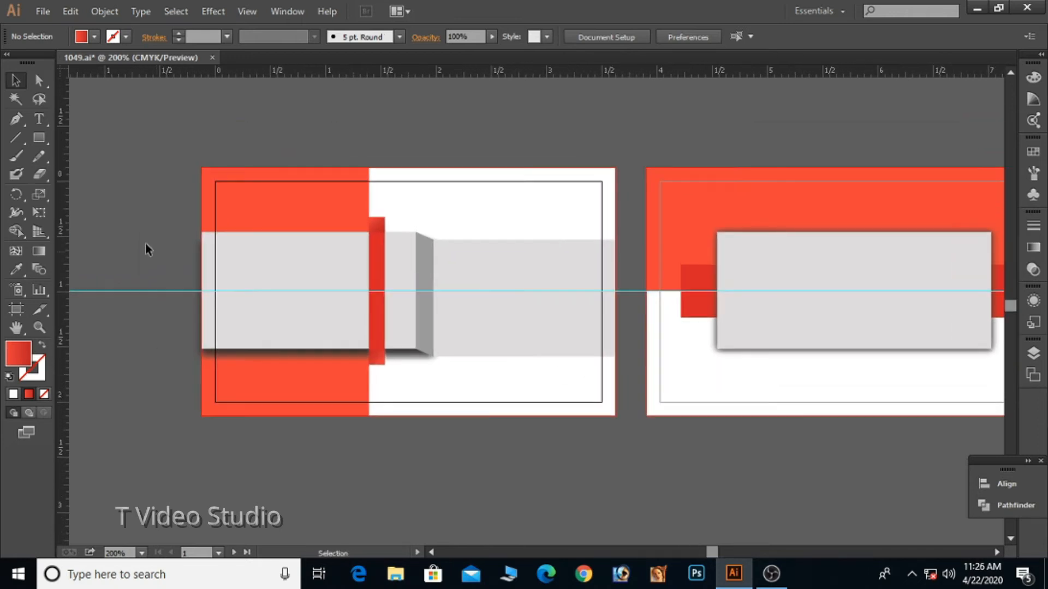
pyautogui.click(242, 11)
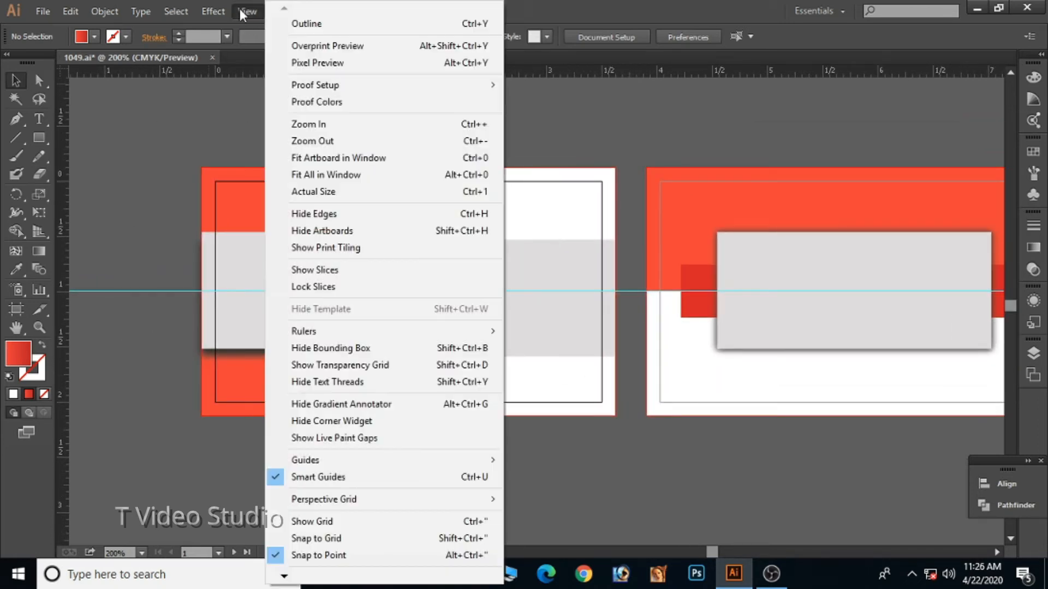
pyautogui.moveTo(399, 458)
pyautogui.click(551, 476)
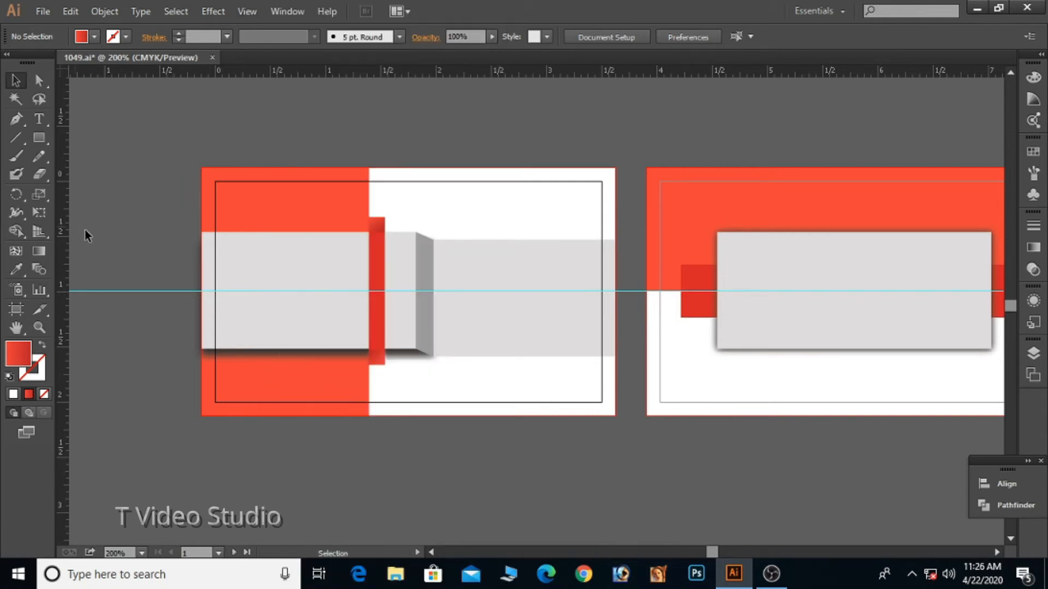
pyautogui.moveTo(85, 230); pyautogui.dragTo(163, 365)
pyautogui.press('Delete')
pyautogui.moveTo(650, 349); pyautogui.dragTo(576, 334)
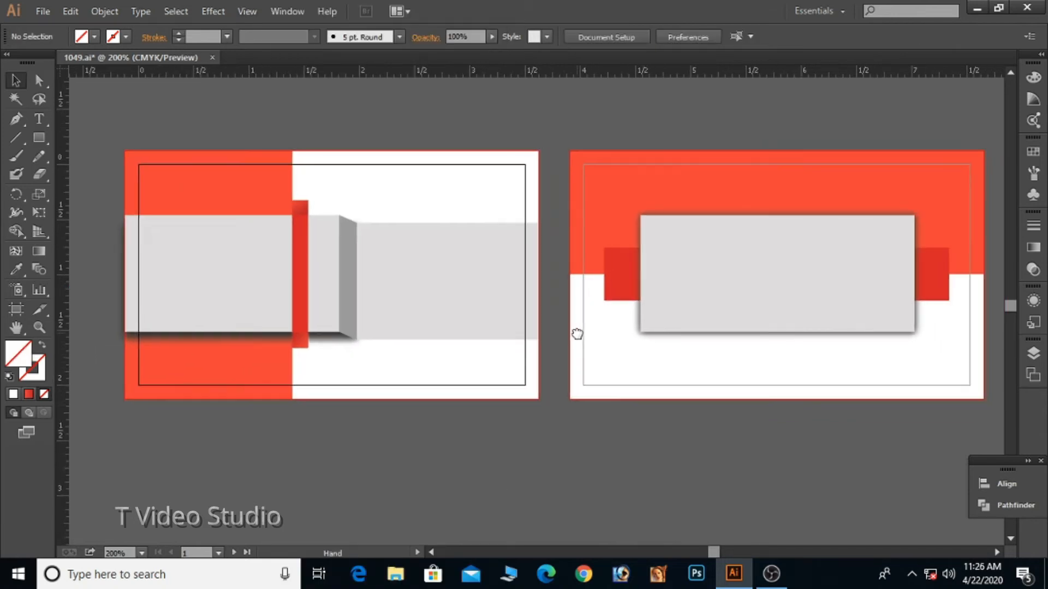
# Lock the guides again and save the document.
pyautogui.click(244, 12)
pyautogui.moveTo(436, 459)
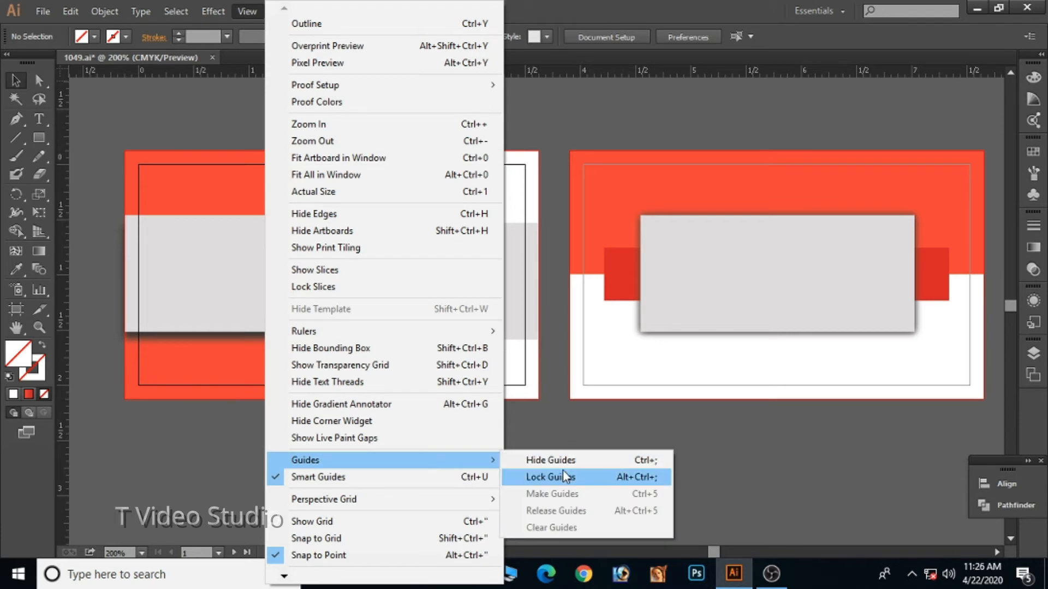
pyautogui.click(562, 470)
pyautogui.hotkey('ctrl', 's')
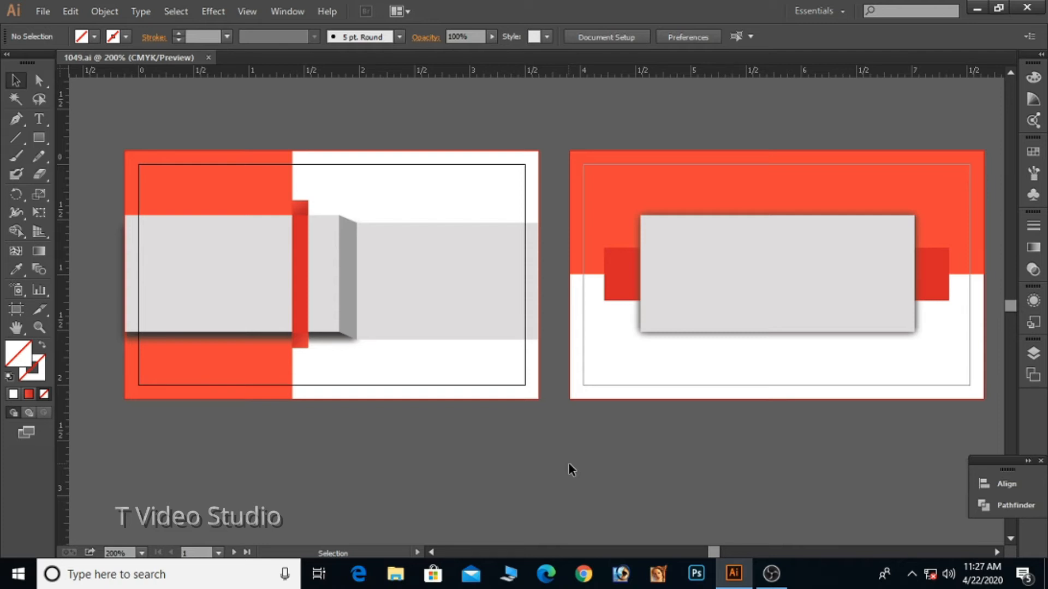
# Open the recent file all logo design channel.ai and copy the red TVS pill logo with the orange outline.
pyautogui.moveTo(485, 462); pyautogui.dragTo(411, 416)
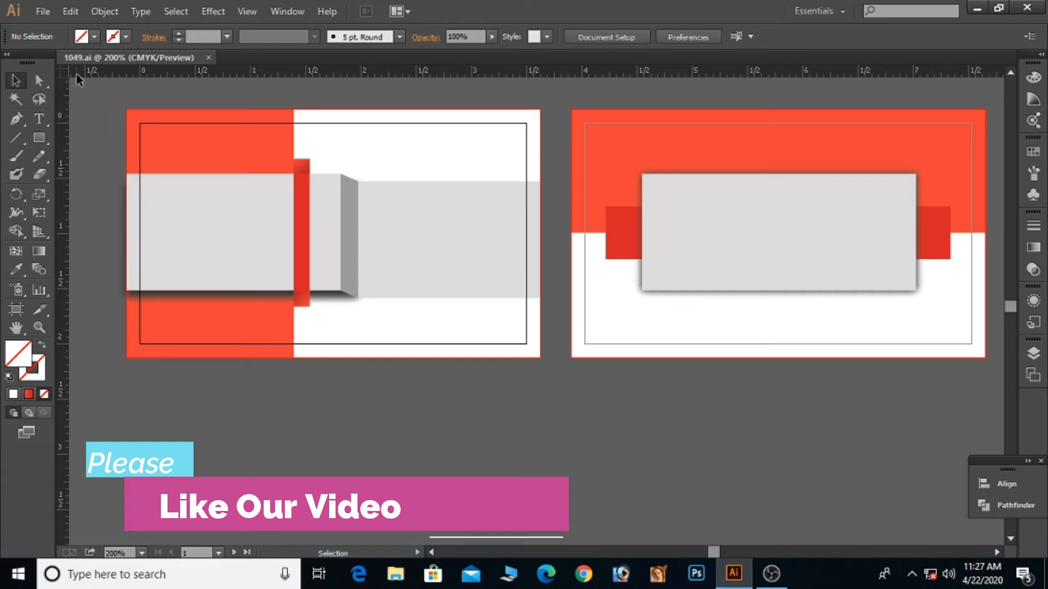
pyautogui.click(67, 15)
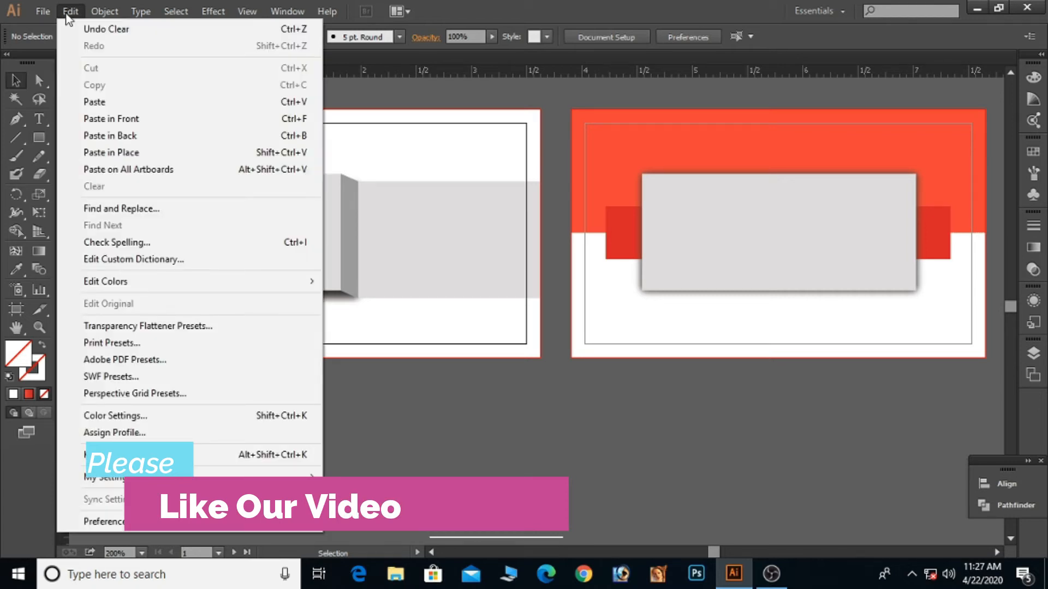
pyautogui.moveTo(42, 11)
pyautogui.moveTo(154, 76)
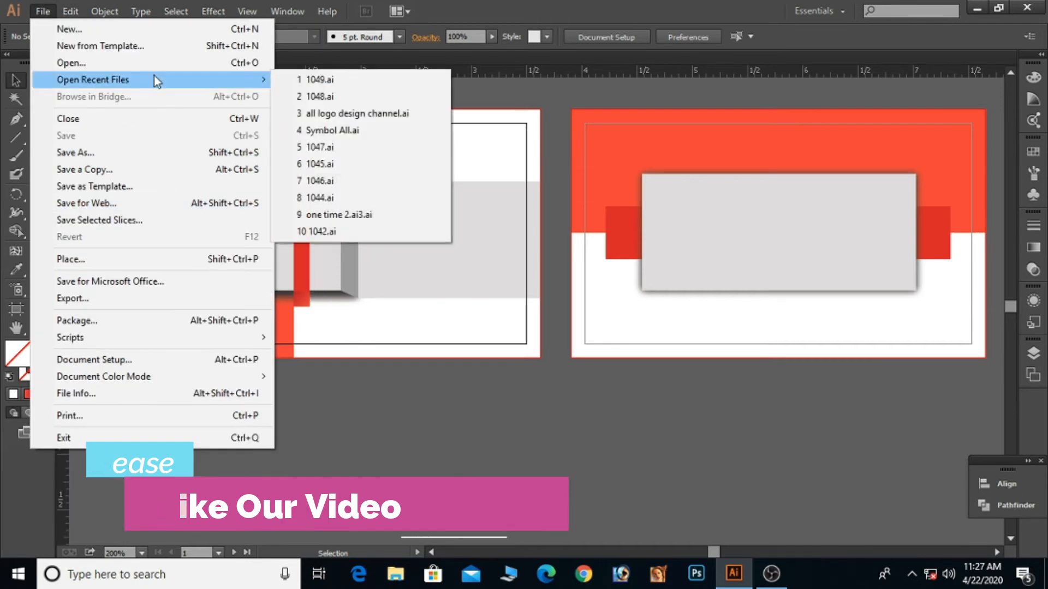
pyautogui.click(344, 114)
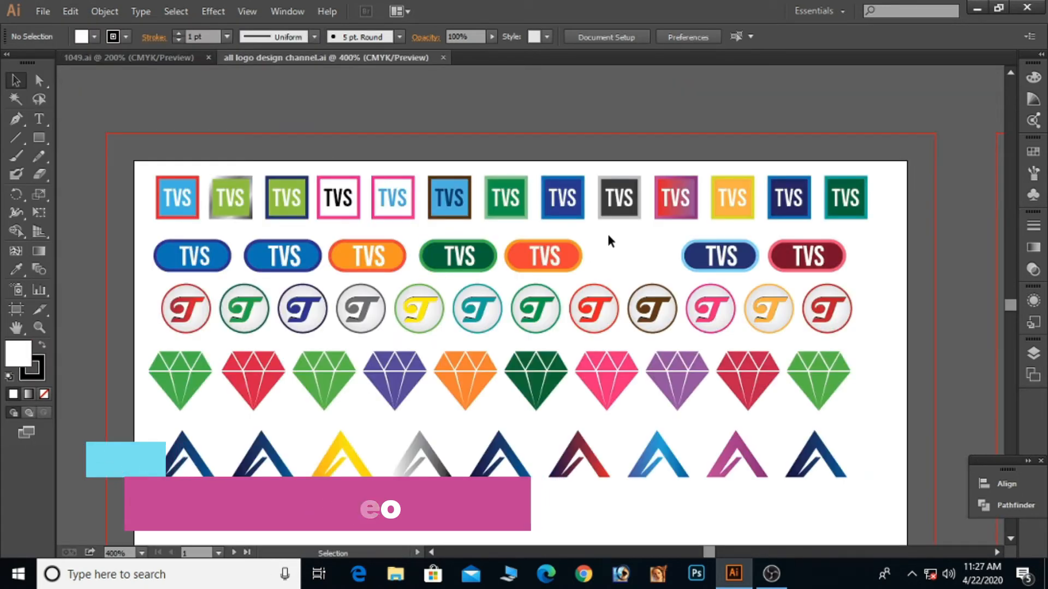
pyautogui.moveTo(607, 232); pyautogui.dragTo(531, 277)
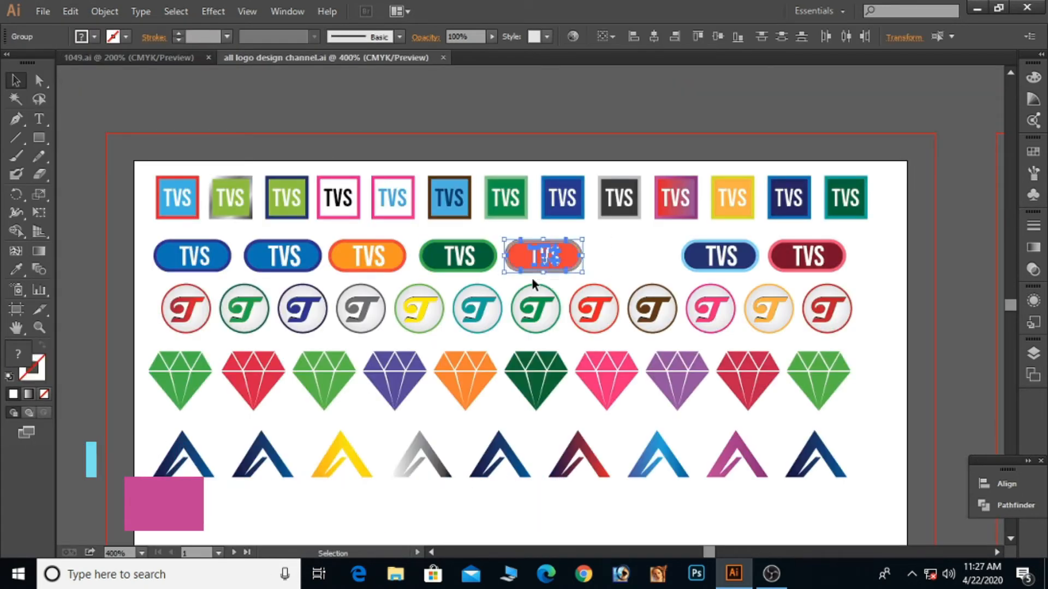
# Paste the TVS logo into 1049.ai and place it in the front card's white upper-right corner.
pyautogui.click(84, 63)
pyautogui.click(71, 11)
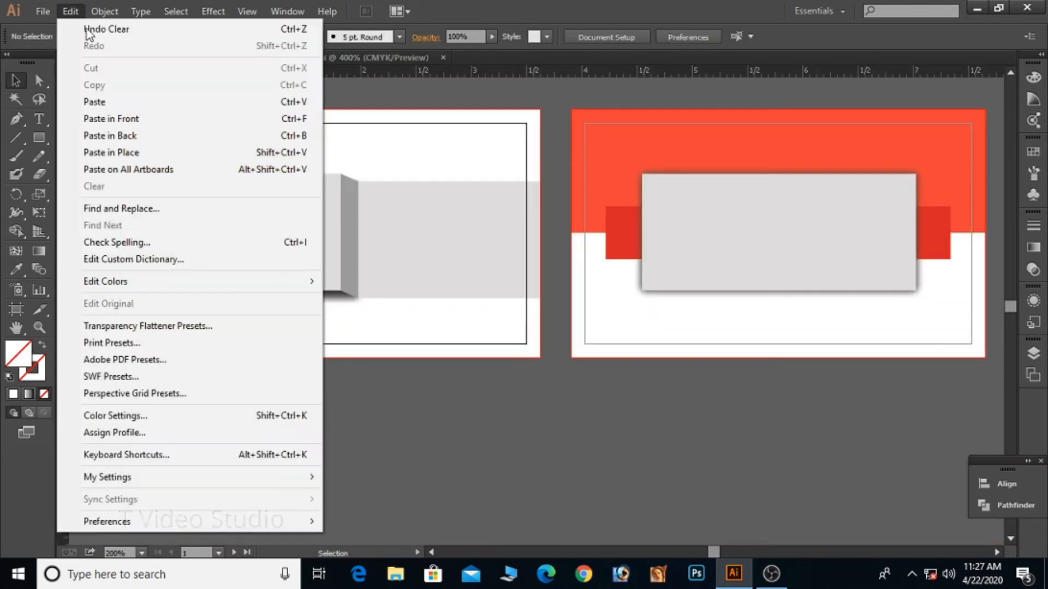
pyautogui.click(159, 104)
pyautogui.moveTo(533, 309); pyautogui.dragTo(493, 146)
pyautogui.click(593, 430)
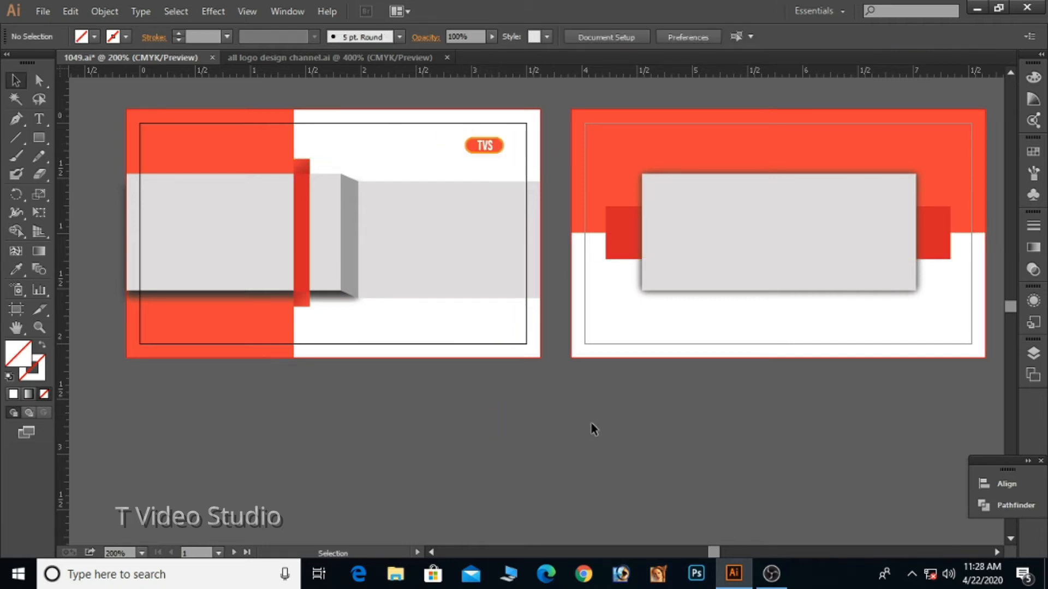
# Apply a linear gradient to the TVS logo's outline and set its dark stop to red EA2F2F.
pyautogui.moveTo(445, 121); pyautogui.dragTo(566, 189)
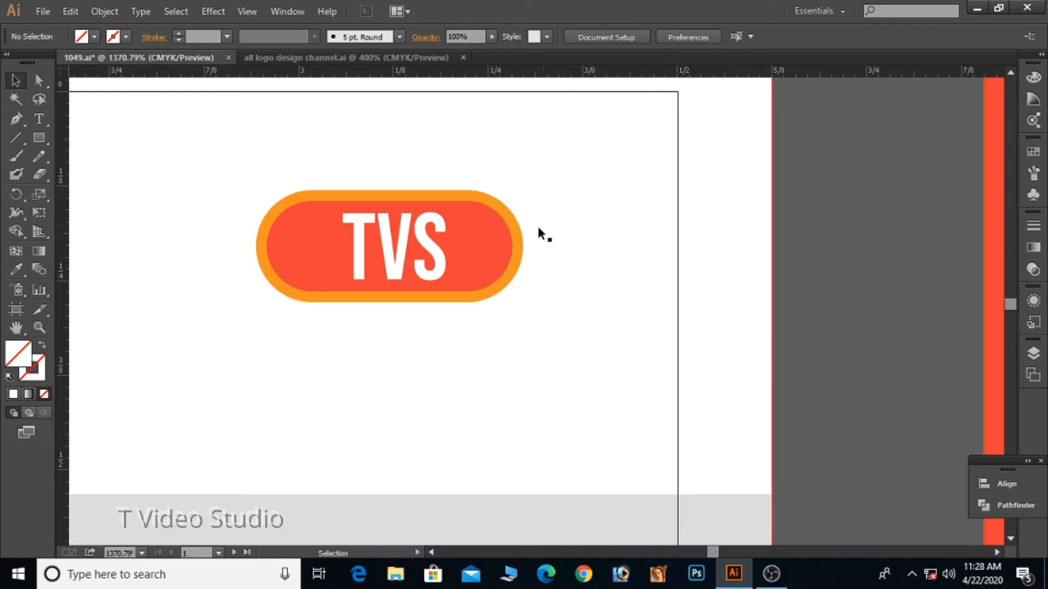
pyautogui.click(513, 230)
pyautogui.click(1033, 247)
pyautogui.click(949, 324)
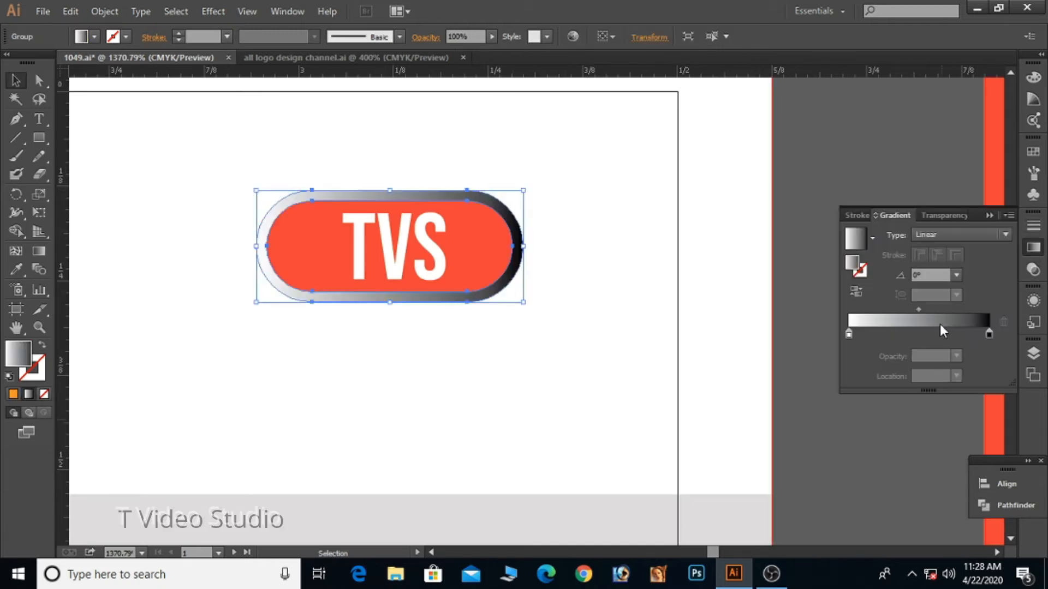
pyautogui.doubleClick(19, 354)
pyautogui.moveTo(657, 305); pyautogui.dragTo(673, 315)
pyautogui.click(650, 297)
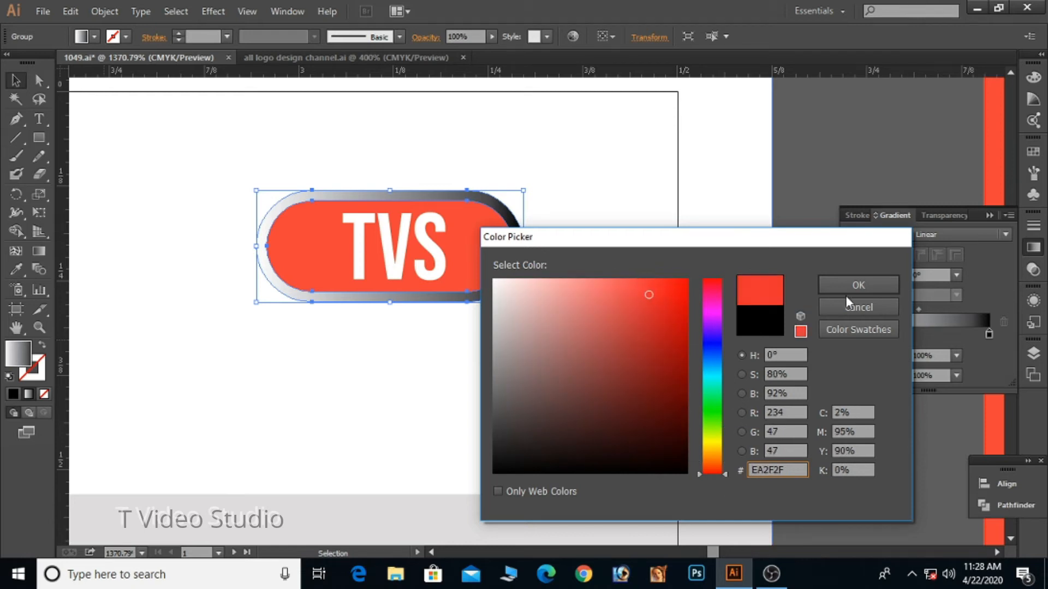
pyautogui.click(858, 284)
# Set the white stop of the logo outline's gradient to dark red AD0C07 and reduce its cyan.
pyautogui.doubleClick(849, 335)
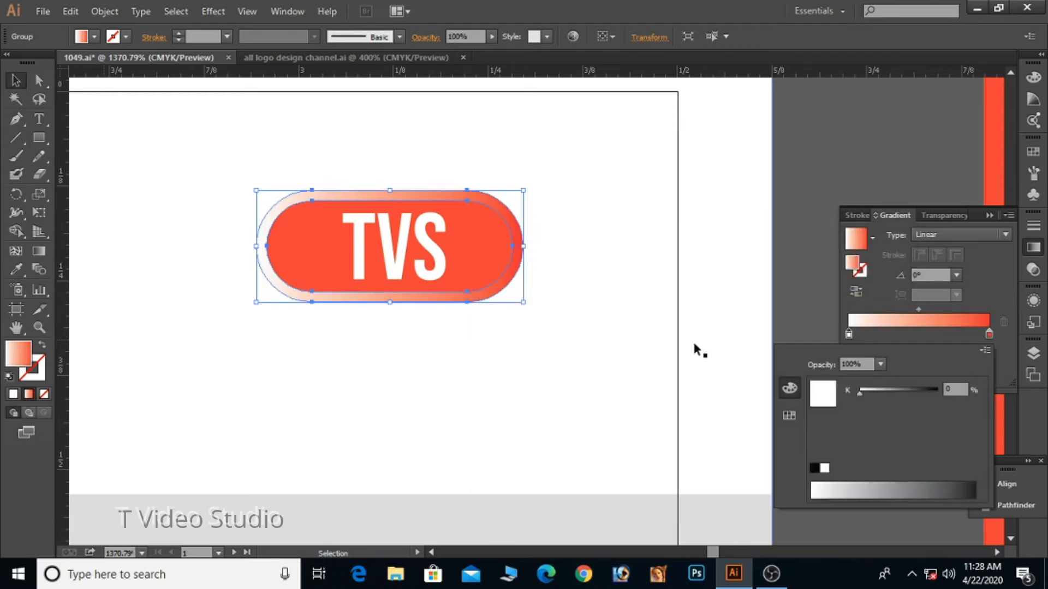
pyautogui.doubleClick(30, 355)
pyautogui.click(681, 339)
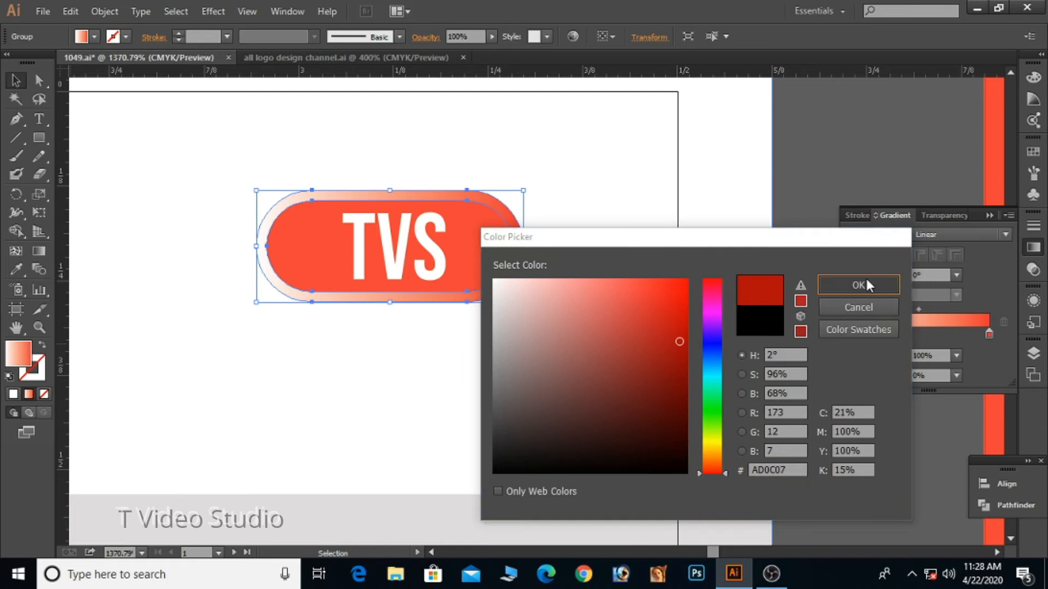
pyautogui.click(865, 279)
pyautogui.doubleClick(849, 334)
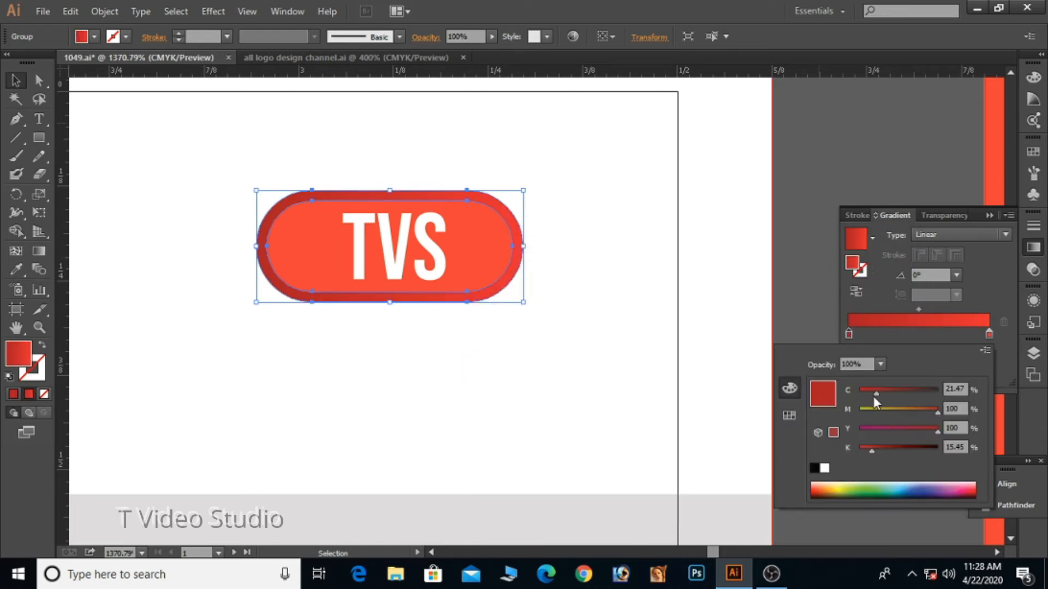
# Turn the outline gradient's end stop orange by setting its magenta to 69%, and deselect the logo.
pyautogui.click(988, 334)
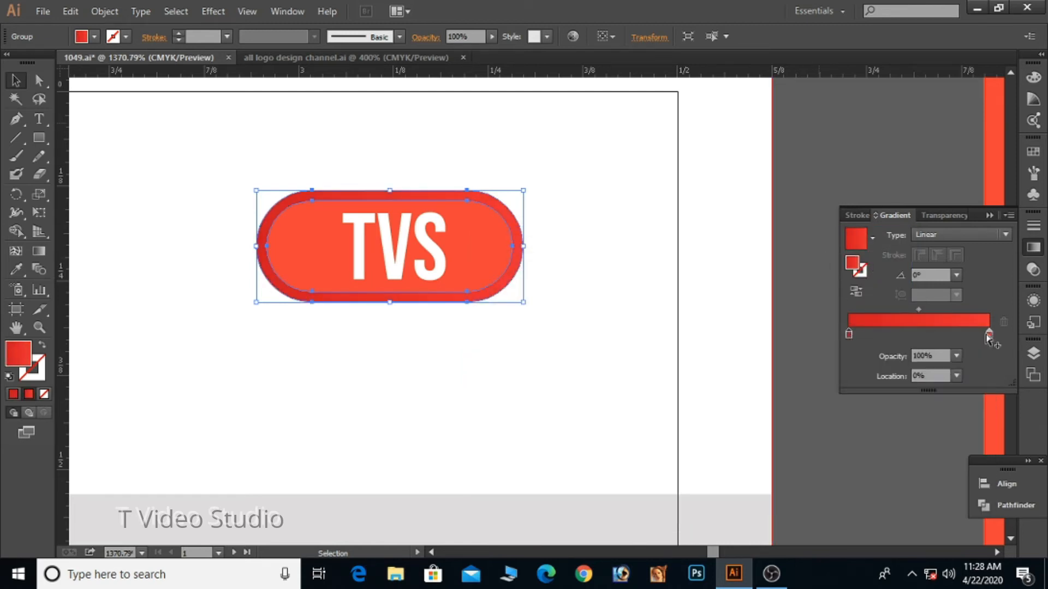
pyautogui.doubleClick(989, 334)
pyautogui.moveTo(934, 413); pyautogui.dragTo(911, 413)
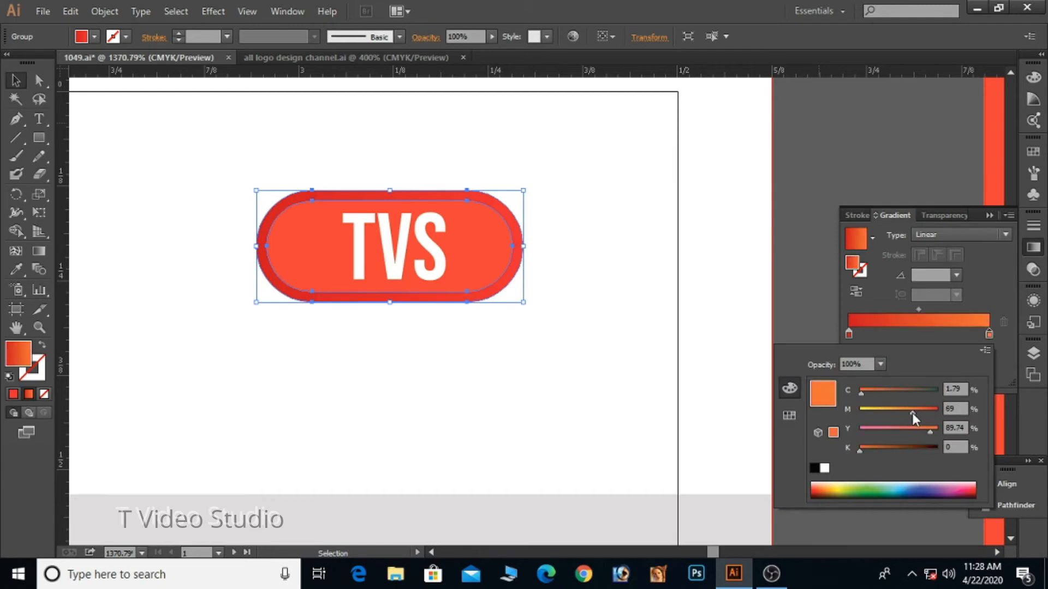
pyautogui.click(479, 245)
pyautogui.click(814, 162)
# Fill the logo's inner pill with the same red-to-orange gradient and reverse its direction with the Gradient tool.
pyautogui.click(469, 230)
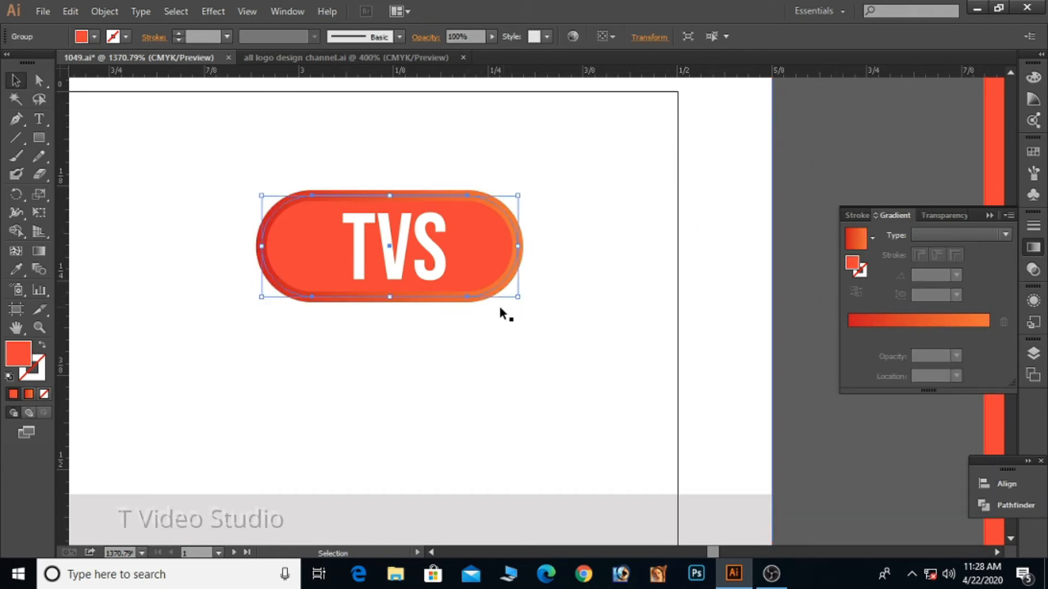
pyautogui.click(920, 322)
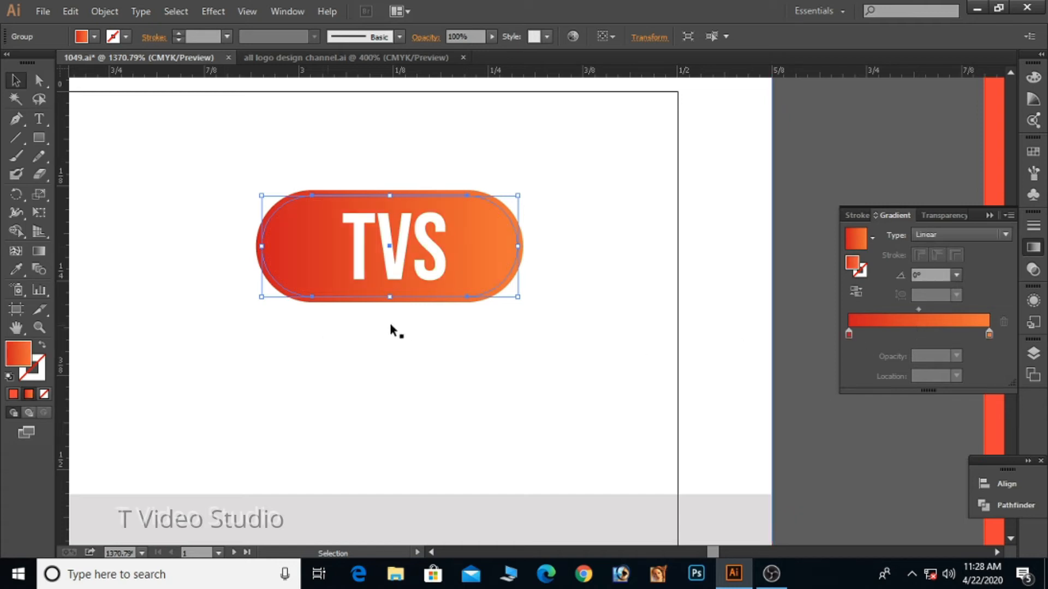
pyautogui.click(39, 251)
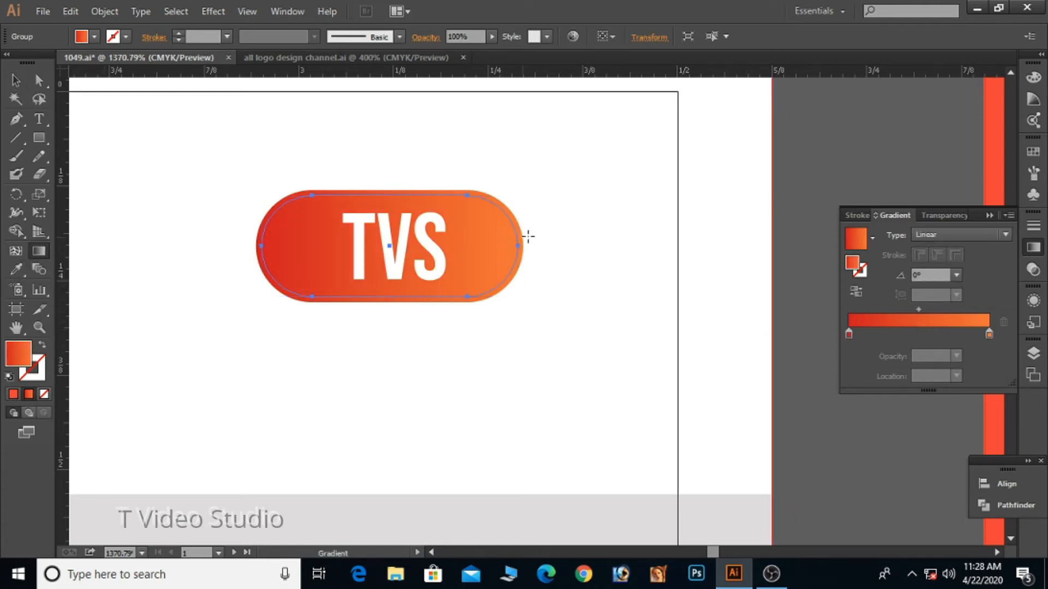
pyautogui.moveTo(521, 244); pyautogui.dragTo(256, 246)
# Select the TVS logo's outline, inner pill and lettering and group them.
pyautogui.click(14, 81)
pyautogui.keyDown('shift'); pyautogui.click(261, 236); pyautogui.keyUp('shift')
pyautogui.click(356, 240)
pyautogui.keyDown('shift'); pyautogui.click(309, 247); pyautogui.keyUp('shift')
pyautogui.keyDown('shift'); pyautogui.click(280, 211); pyautogui.keyUp('shift')
pyautogui.keyDown('shift'); pyautogui.click(279, 210); pyautogui.keyUp('shift')
pyautogui.keyDown('shift'); pyautogui.click(291, 236); pyautogui.keyUp('shift')
pyautogui.rightClick(391, 263)
pyautogui.click(428, 332)
pyautogui.click(618, 280)
# Clear the selection with the whole front card in view and save the document.
pyautogui.keyDown('ctrl'); pyautogui.keyDown('alt'); pyautogui.click(413, 271); pyautogui.keyUp('alt'); pyautogui.keyUp('ctrl')
pyautogui.keyDown('ctrl'); pyautogui.keyDown('alt'); pyautogui.click(413, 270); pyautogui.keyUp('alt'); pyautogui.keyUp('ctrl')
pyautogui.keyDown('ctrl'); pyautogui.keyDown('alt'); pyautogui.click(413, 270); pyautogui.keyUp('alt'); pyautogui.keyUp('ctrl')
pyautogui.keyDown('ctrl'); pyautogui.keyDown('alt'); pyautogui.click(414, 271); pyautogui.keyUp('alt'); pyautogui.keyUp('ctrl')
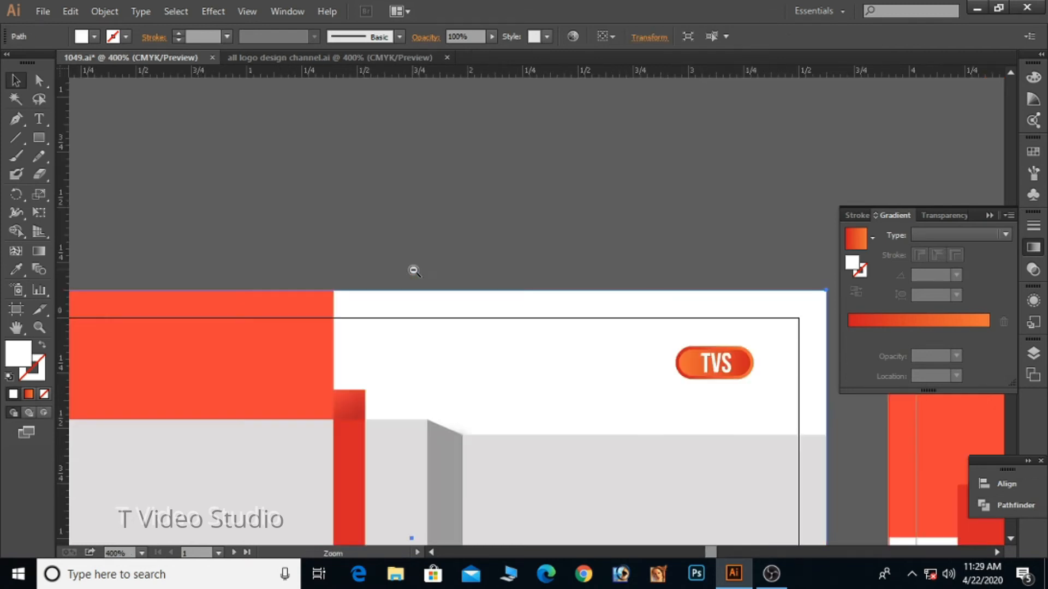
pyautogui.keyDown('ctrl'); pyautogui.keyDown('alt'); pyautogui.click(560, 362); pyautogui.keyUp('alt'); pyautogui.keyUp('ctrl')
pyautogui.moveTo(530, 325); pyautogui.dragTo(506, 220)
pyautogui.click(439, 97)
pyautogui.press('a')
pyautogui.hotkey('ctrl', 's')
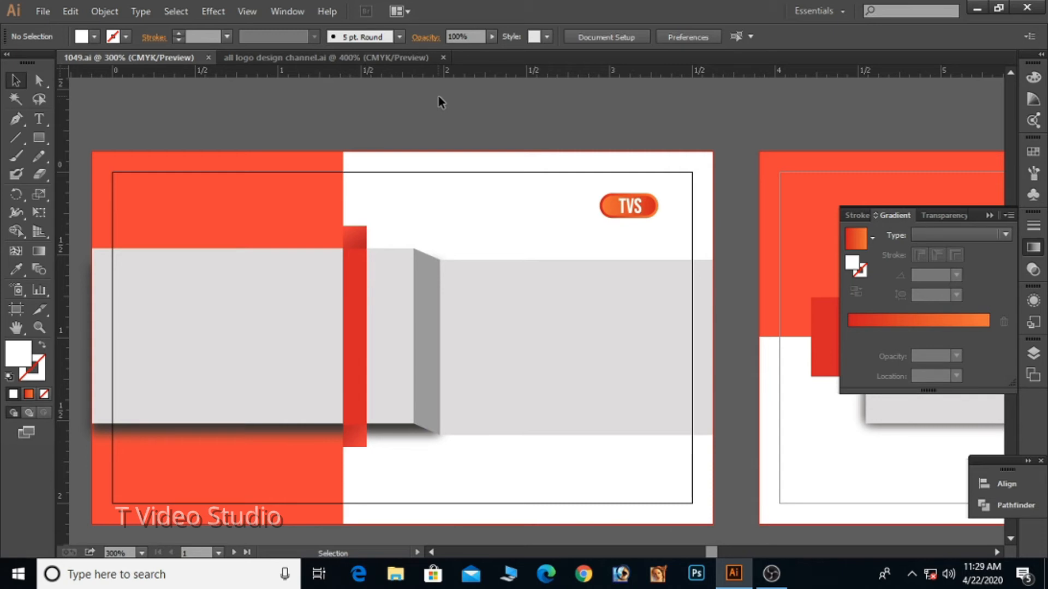
# Collapse the gradient settings and lock the front card's white background.
pyautogui.click(987, 215)
pyautogui.hscroll(4, 519, 269)
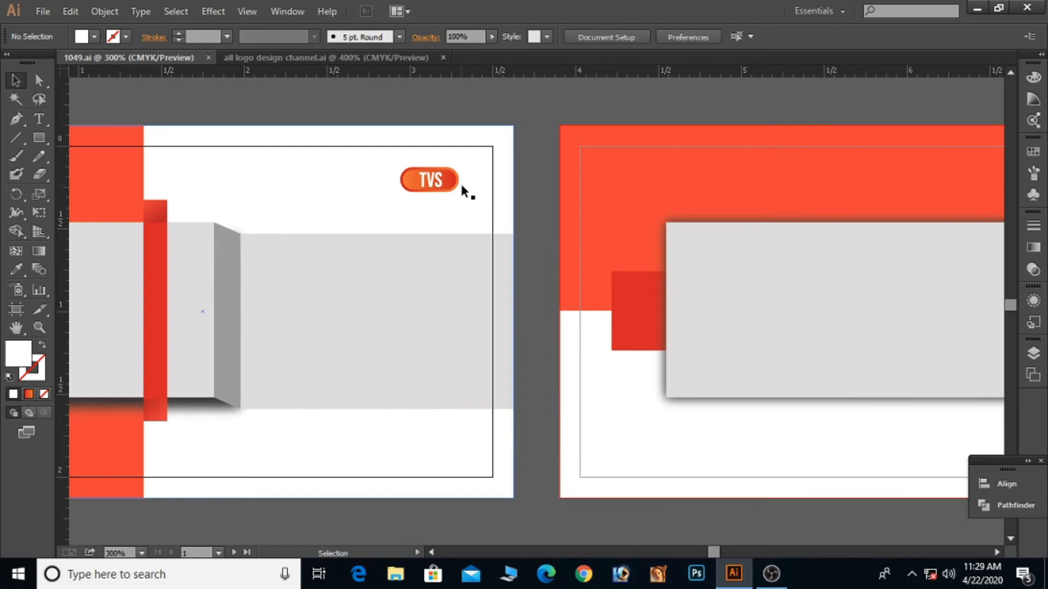
pyautogui.click(477, 191)
pyautogui.click(71, 10)
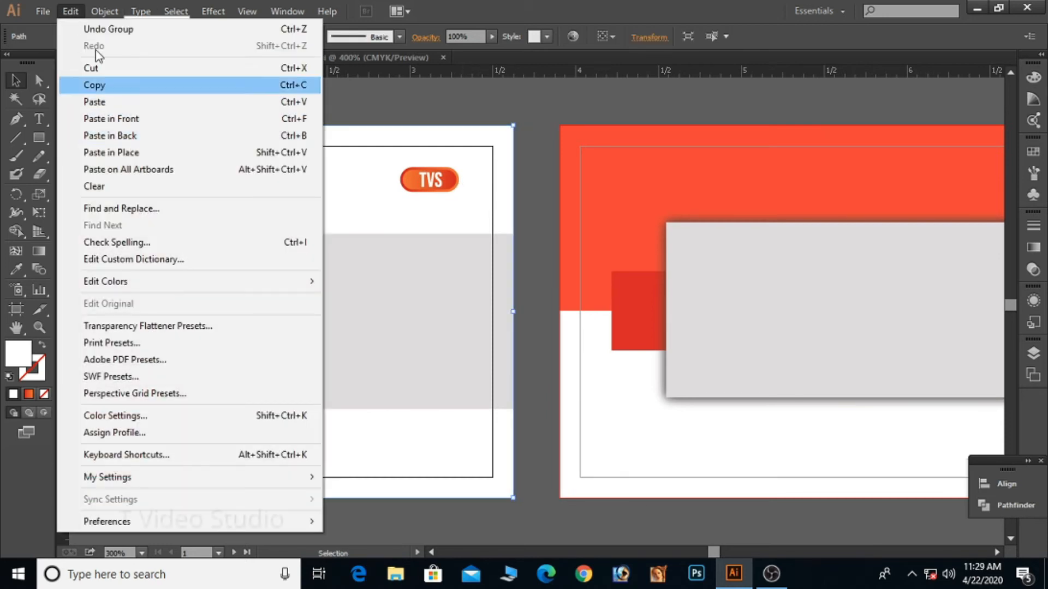
pyautogui.moveTo(104, 12)
pyautogui.moveTo(159, 103)
pyautogui.click(392, 103)
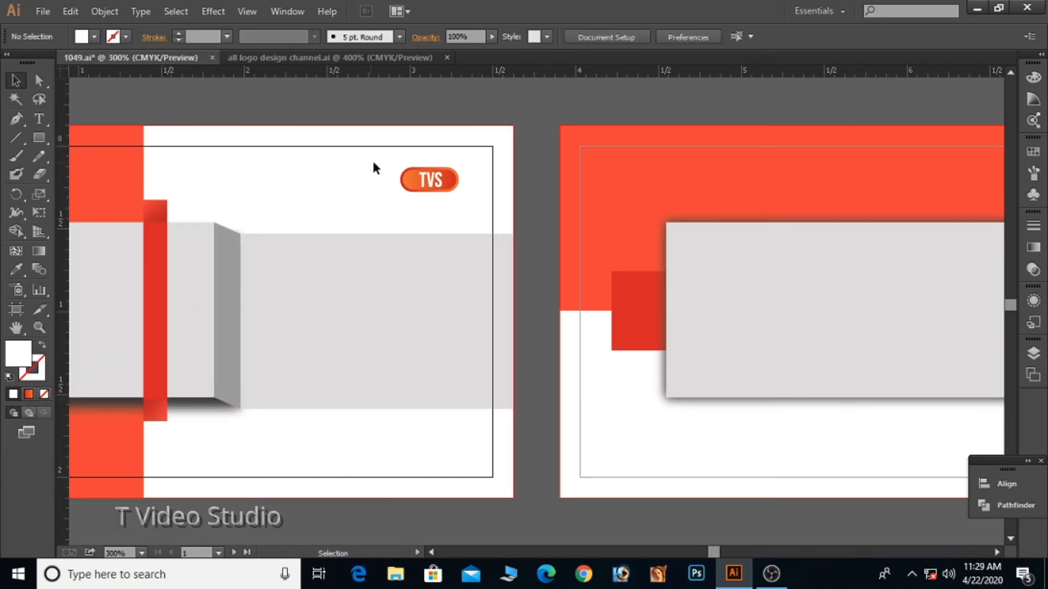
# Duplicate the TVS logo onto the back card's grey rectangle near its upper edge and nudge it left to centre it.
pyautogui.rightClick(419, 172)
pyautogui.click(371, 192)
pyautogui.moveTo(423, 179); pyautogui.dragTo(895, 264)
pyautogui.click(699, 89)
pyautogui.moveTo(842, 304); pyautogui.dragTo(644, 257)
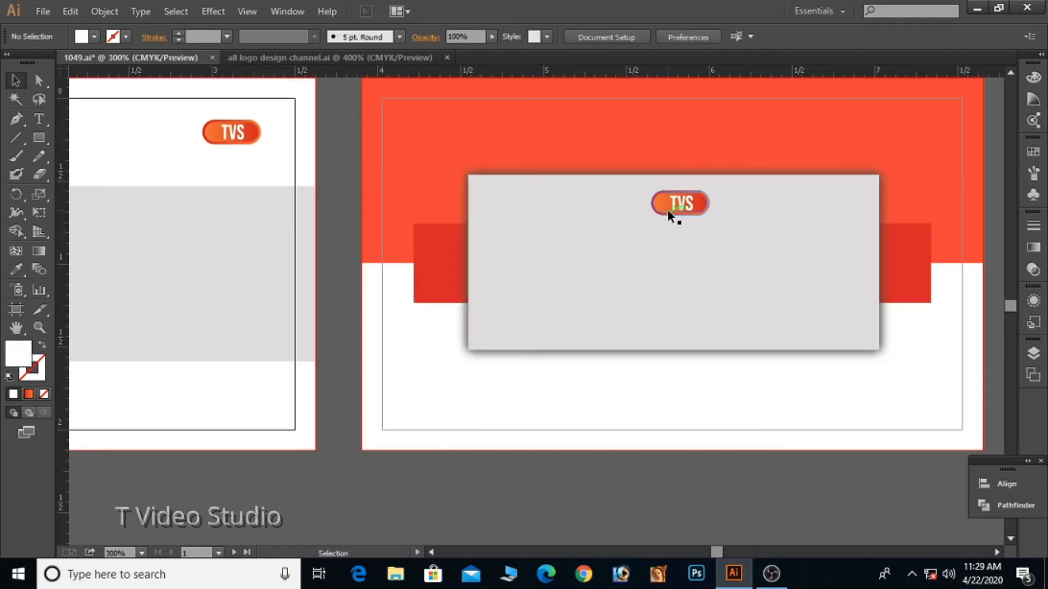
pyautogui.click(671, 209)
pyautogui.press('Left')
pyautogui.press('Left')
pyautogui.press('Left')
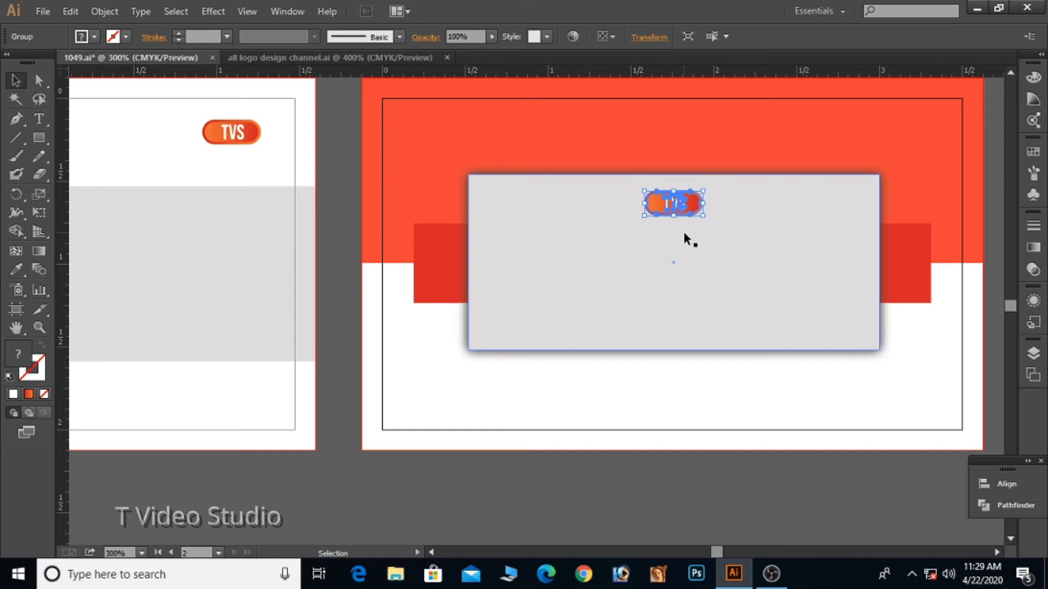
pyautogui.click(337, 195)
# Open the recent file Symbol All.ai and copy its set of name texts, contact details, icons and QR codes.
pyautogui.moveTo(512, 313); pyautogui.dragTo(601, 361)
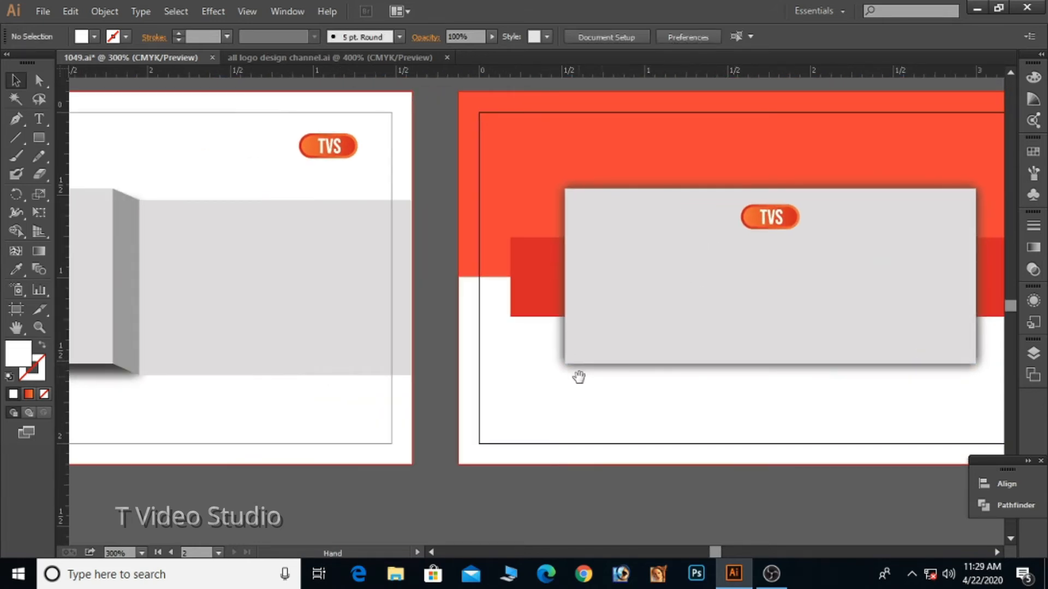
pyautogui.moveTo(206, 248); pyautogui.dragTo(422, 351)
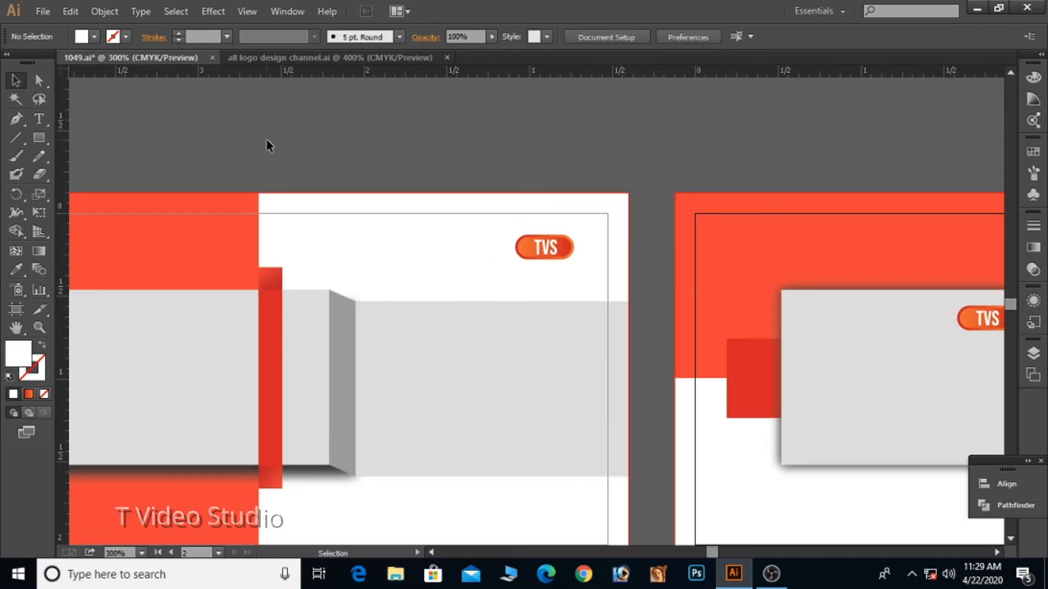
pyautogui.click(45, 16)
pyautogui.moveTo(159, 79)
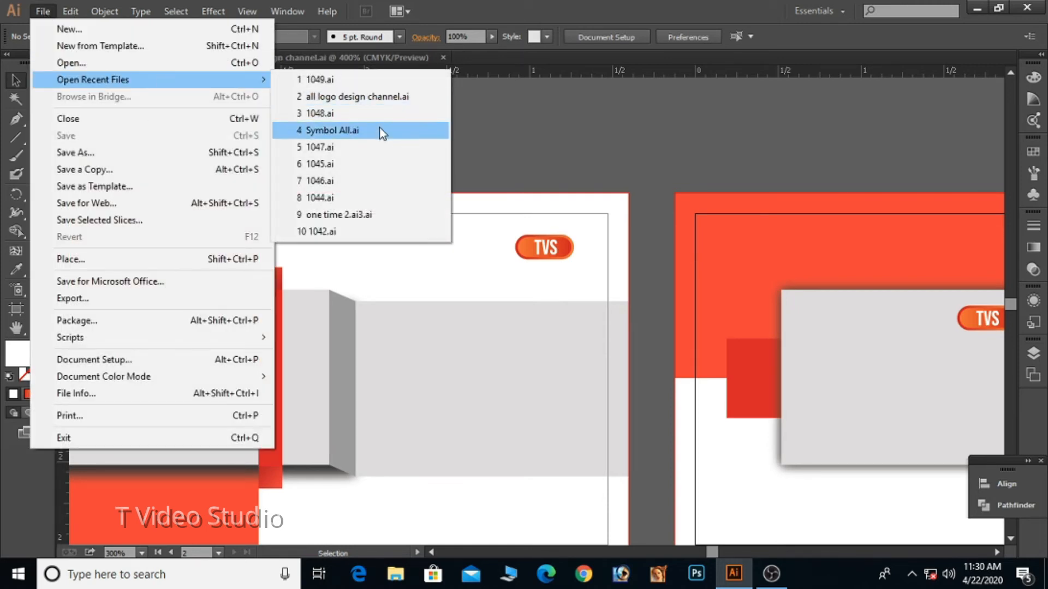
pyautogui.click(379, 130)
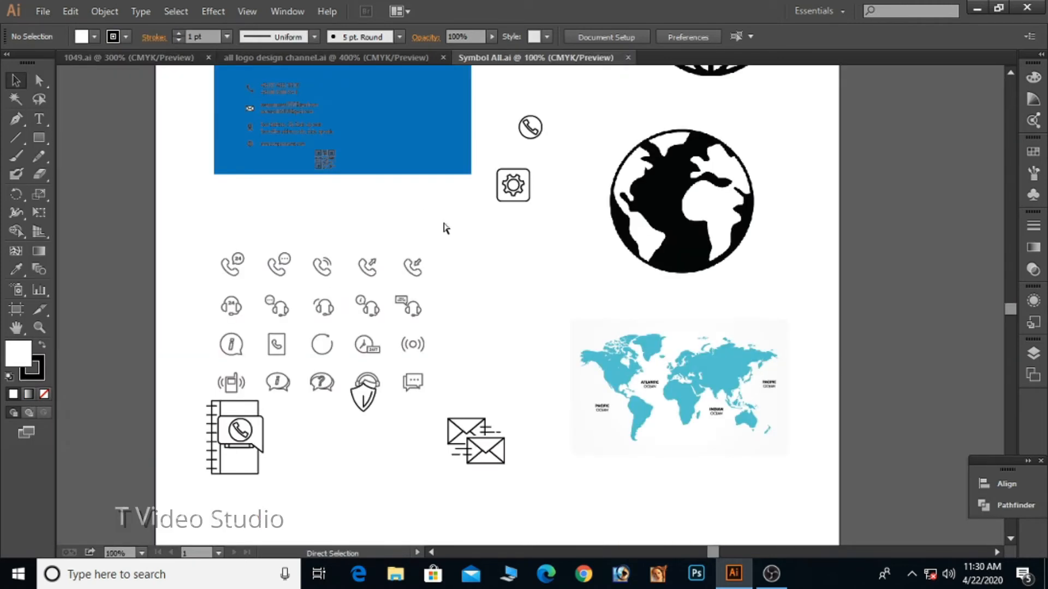
pyautogui.moveTo(391, 164); pyautogui.dragTo(567, 372)
pyautogui.click(70, 11)
pyautogui.click(71, 85)
# Paste the copied text and icon set into 1049.ai and move it to the empty area left of the front card.
pyautogui.click(79, 59)
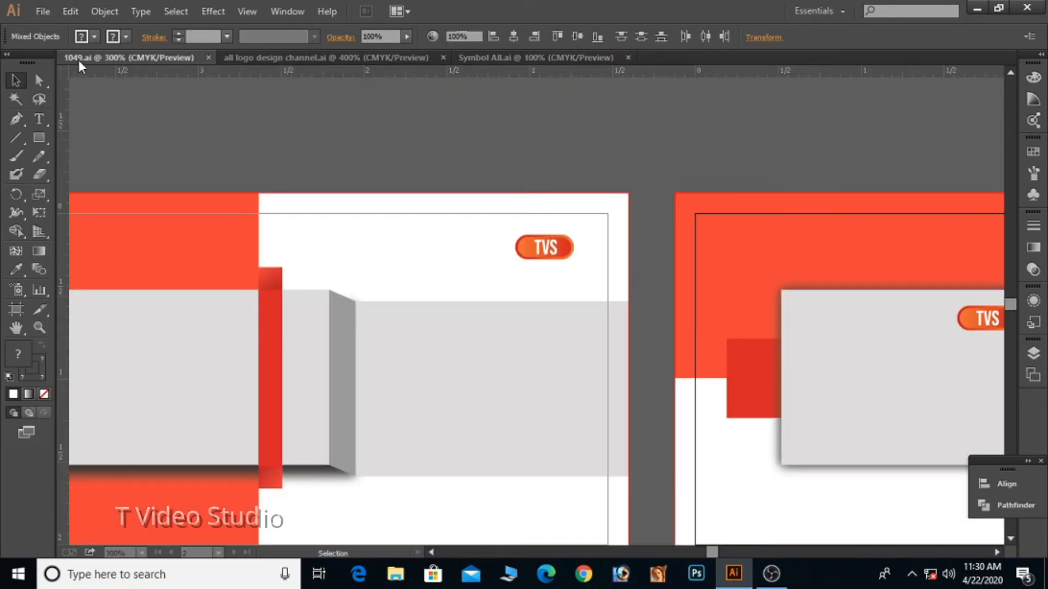
pyautogui.hotkey('ctrl', 'v')
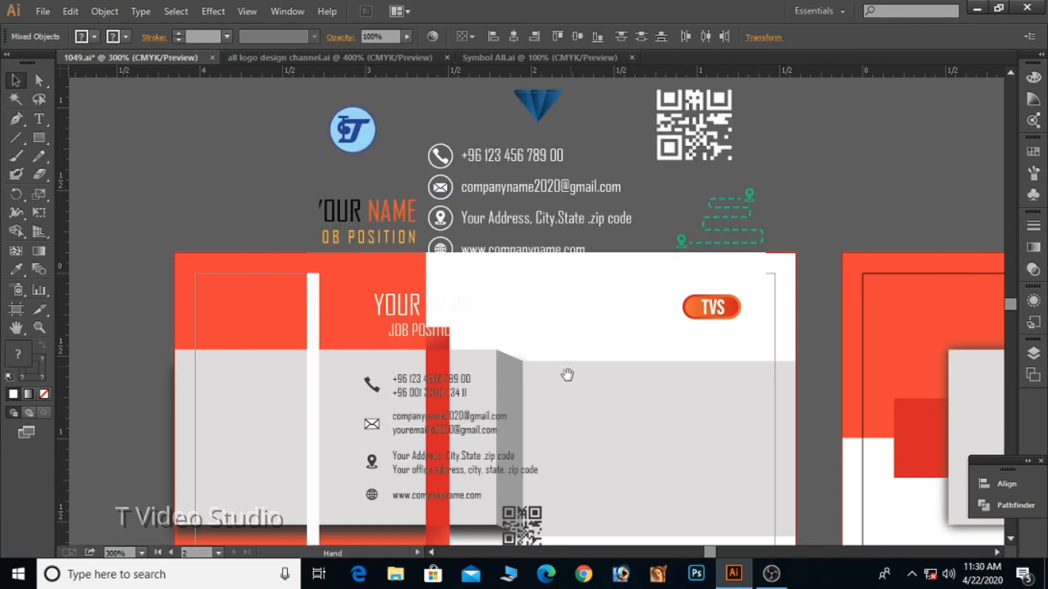
pyautogui.moveTo(568, 374); pyautogui.dragTo(624, 297)
pyautogui.keyDown('ctrl'); pyautogui.keyDown('alt'); pyautogui.click(620, 271); pyautogui.keyUp('alt'); pyautogui.keyUp('ctrl')
pyautogui.keyDown('ctrl'); pyautogui.keyDown('alt'); pyautogui.click(620, 270); pyautogui.keyUp('alt'); pyautogui.keyUp('ctrl')
pyautogui.moveTo(559, 234); pyautogui.dragTo(251, 396)
pyautogui.moveTo(506, 439); pyautogui.dragTo(629, 281)
pyautogui.click(362, 375)
# Set the white QR code and white name text apart, and place the black-and-orange YOUR NAME block on the front card's left grey panel.
pyautogui.moveTo(357, 229); pyautogui.dragTo(652, 382)
pyautogui.moveTo(215, 310); pyautogui.dragTo(187, 138)
pyautogui.moveTo(174, 264); pyautogui.dragTo(447, 215)
pyautogui.click(484, 408)
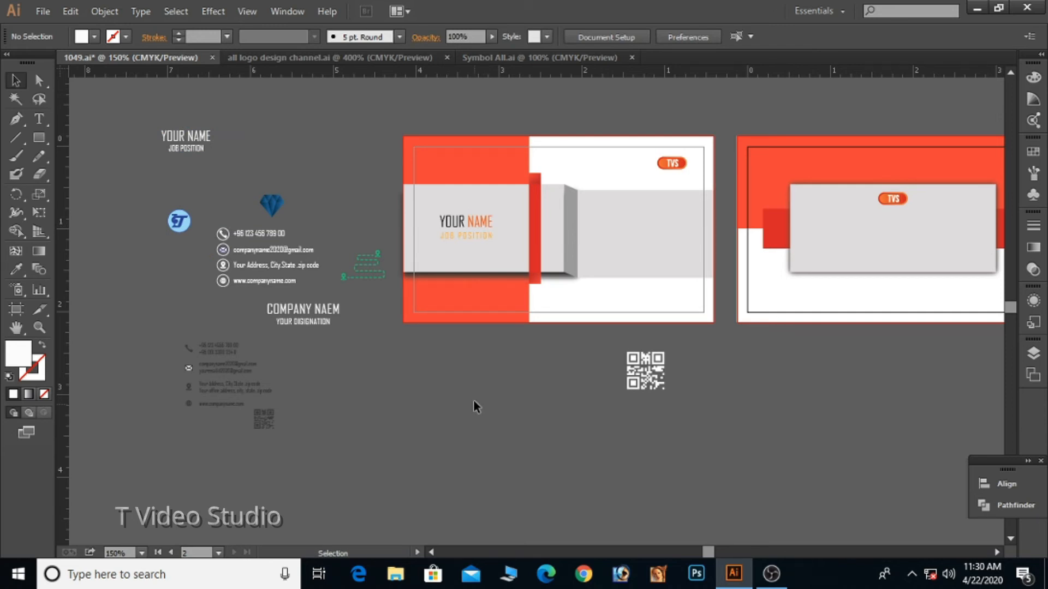
# Set the YOUR NAME and JOB POSITION texts in Bebas Neue Regular and enlarge them slightly.
pyautogui.moveTo(365, 165); pyautogui.dragTo(535, 285)
pyautogui.click(600, 305)
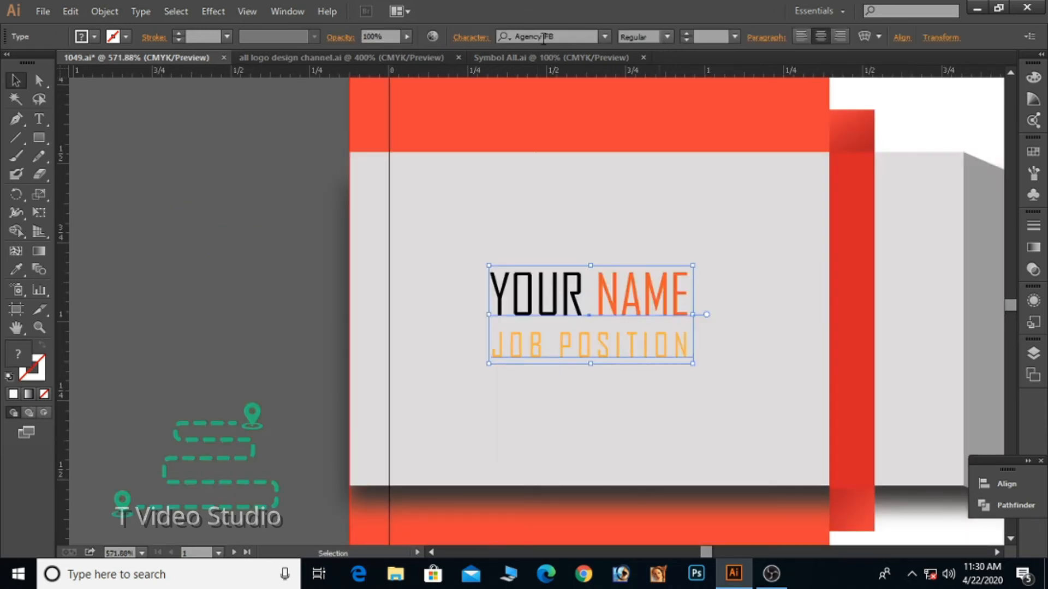
pyautogui.click(543, 37)
pyautogui.press('Down')
pyautogui.press('Down')
pyautogui.press('Down')
pyautogui.press('Return')
pyautogui.moveTo(686, 365); pyautogui.dragTo(714, 377)
pyautogui.click(269, 316)
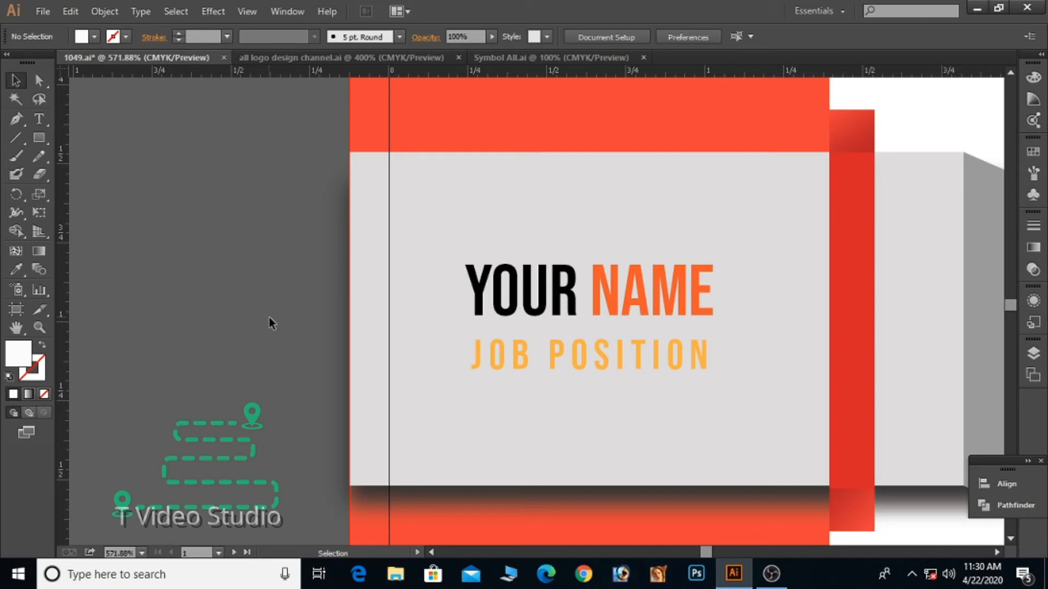
# Recolour the word NAME in the front card's heading with the card's red sampled from the artwork.
pyautogui.click(627, 287)
pyautogui.doubleClick(601, 290)
pyautogui.doubleClick(601, 289)
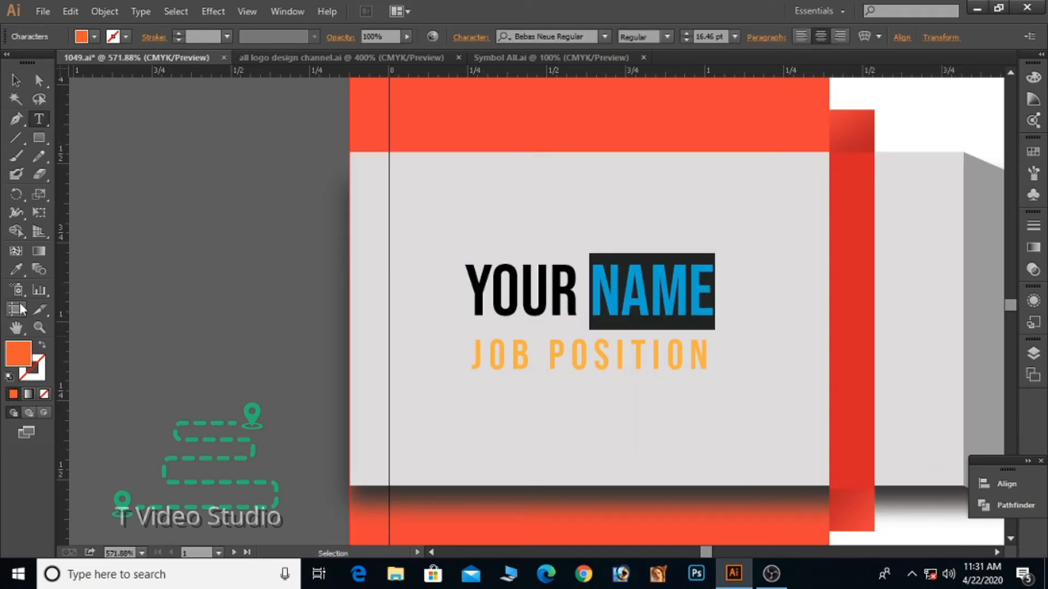
pyautogui.click(16, 268)
pyautogui.click(215, 286)
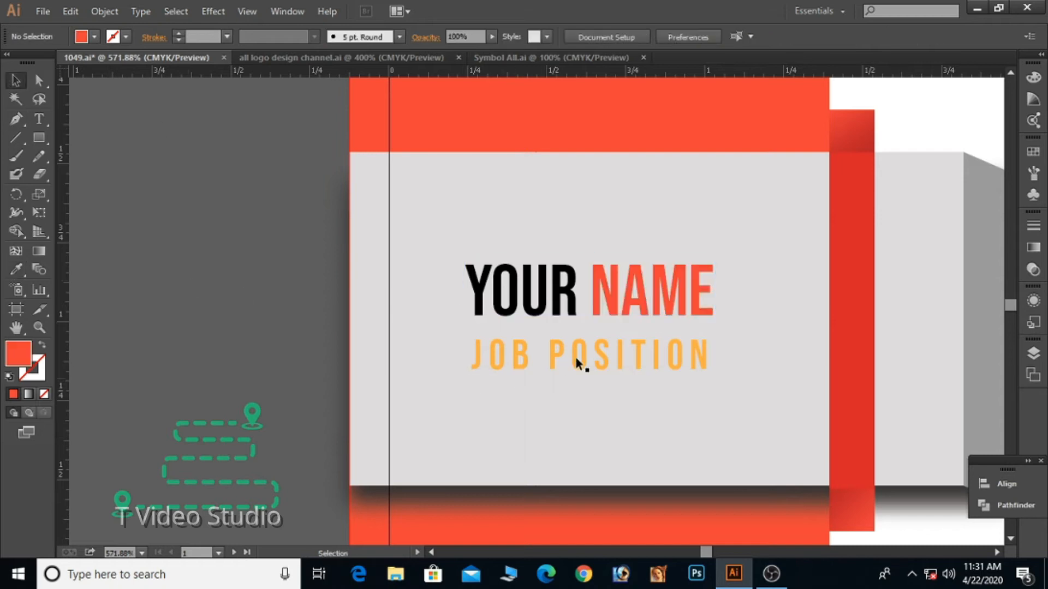
# Set the JOB POSITION text's font size to 6 pt.
pyautogui.doubleClick(579, 355)
pyautogui.hotkey('ctrl', 'a')
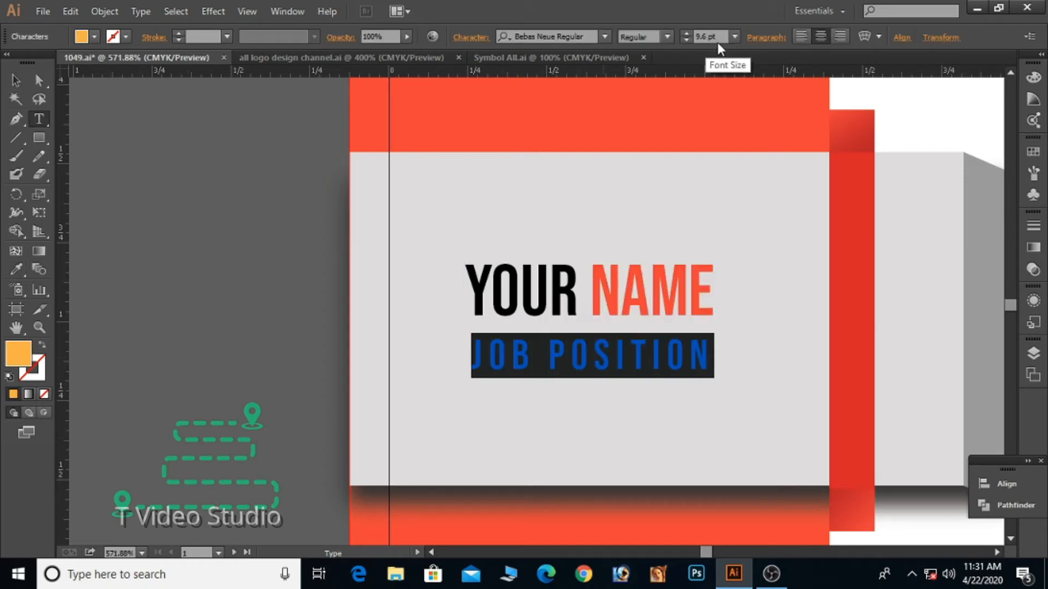
pyautogui.click(709, 37)
pyautogui.write('6')
pyautogui.press('Return')
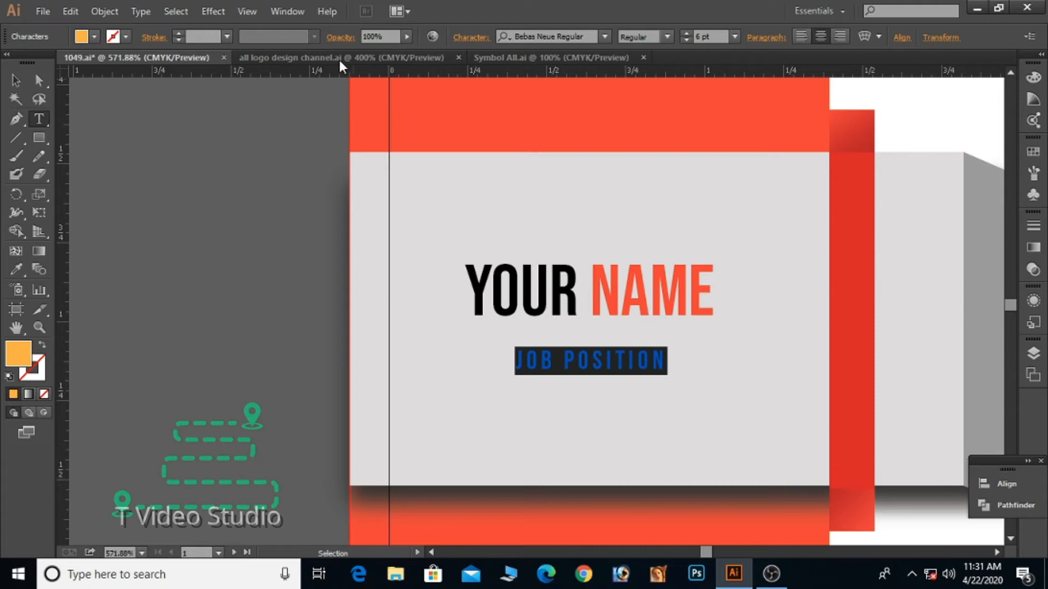
# Increase the JOB POSITION text's tracking to 483 so it spans the width of YOUR NAME.
pyautogui.click(464, 38)
pyautogui.click(417, 151)
pyautogui.write('172')
pyautogui.press('Return')
pyautogui.press('Up')
pyautogui.press('Up')
pyautogui.press('Up')
pyautogui.press('Up')
pyautogui.press('Up')
pyautogui.press('Up')
pyautogui.press('Up')
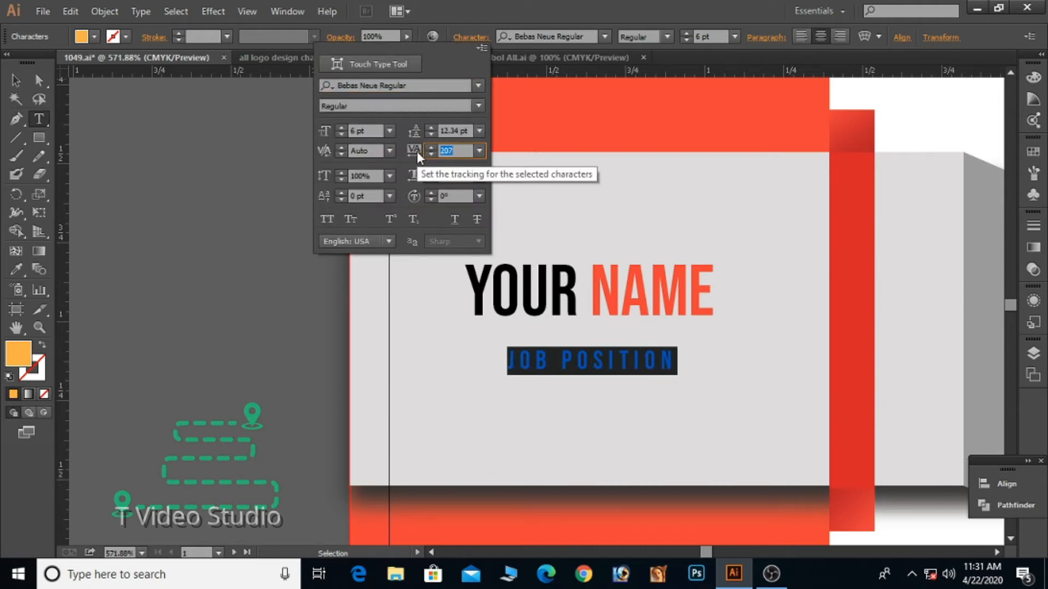
pyautogui.press('Up')
pyautogui.press('Up')
pyautogui.press('Up')
pyautogui.press('Up')
pyautogui.press('Up')
pyautogui.press('Up')
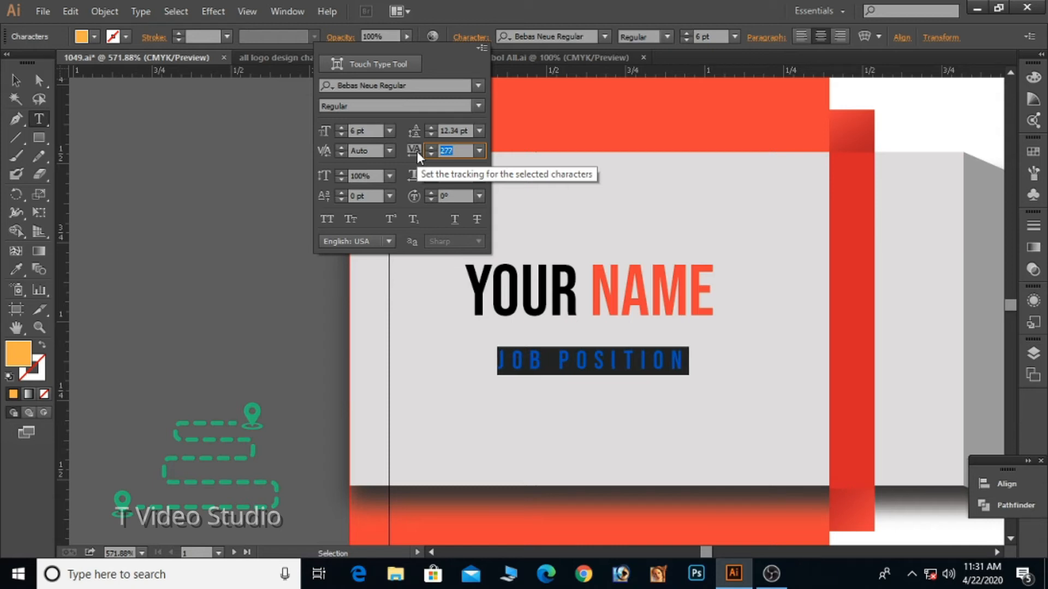
pyautogui.press('Up')
pyautogui.press('Up')
pyautogui.press('Up')
pyautogui.press('Up')
pyautogui.press('Up')
pyautogui.press('Up')
pyautogui.press('Up')
pyautogui.press('Up')
pyautogui.press('Up')
pyautogui.press('Up')
pyautogui.press('Up')
pyautogui.press('Up')
pyautogui.press('Up')
pyautogui.press('Up')
pyautogui.press('Up')
pyautogui.press('Up')
pyautogui.press('Up')
pyautogui.press('Up')
pyautogui.click(566, 355)
pyautogui.click(566, 356)
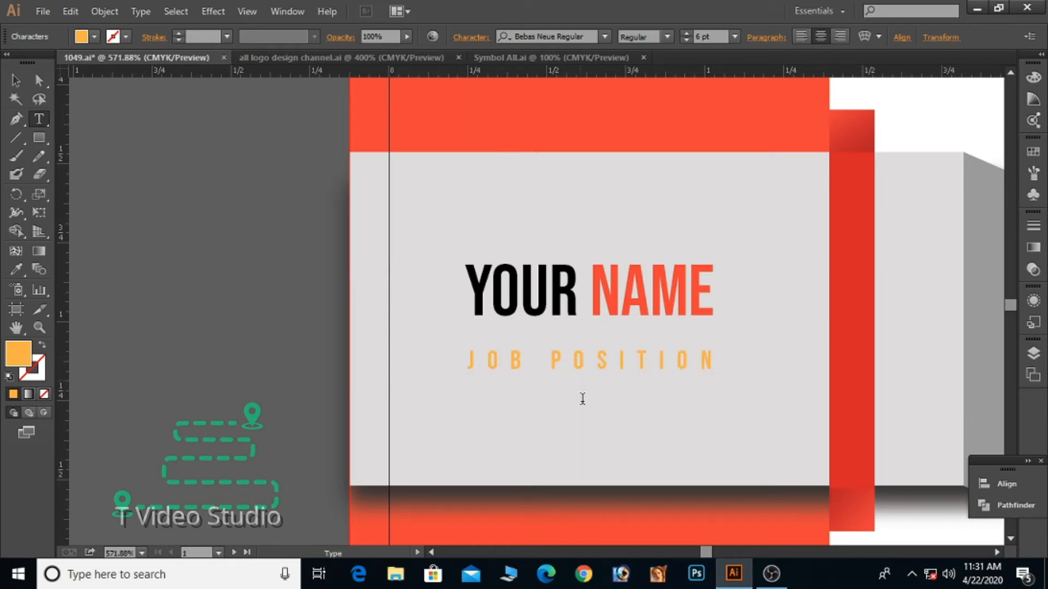
# Recolour the JOB POSITION text with a deeper orange swatch.
pyautogui.tripleClick(467, 358)
pyautogui.click(94, 36)
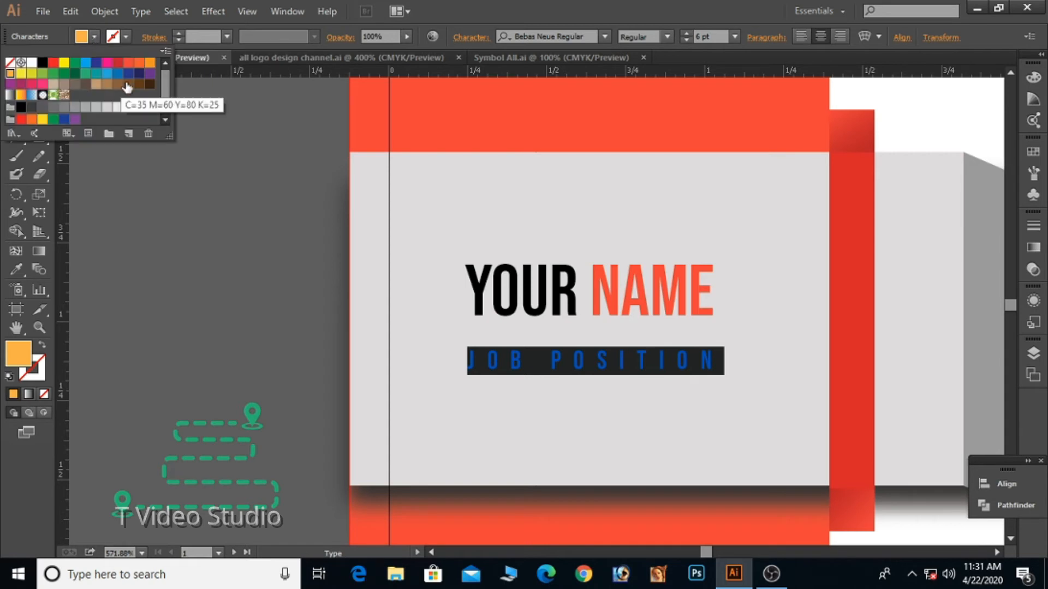
pyautogui.click(150, 72)
pyautogui.click(564, 381)
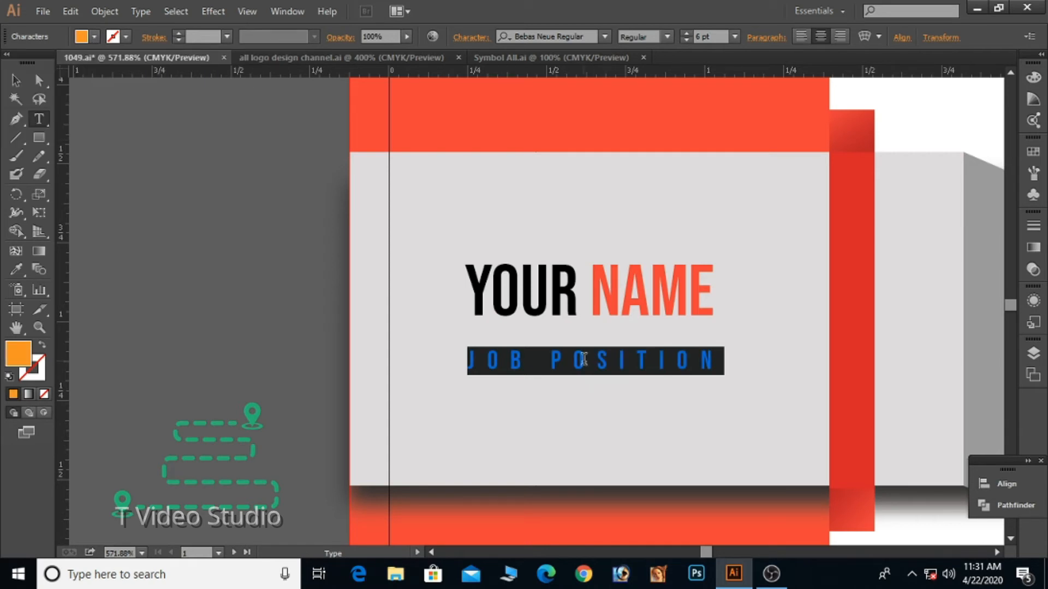
# Reduce the JOB POSITION line's leading by a few increments so it sits closer beneath YOUR NAME.
pyautogui.click(585, 367)
pyautogui.tripleClick(586, 370)
pyautogui.click(476, 36)
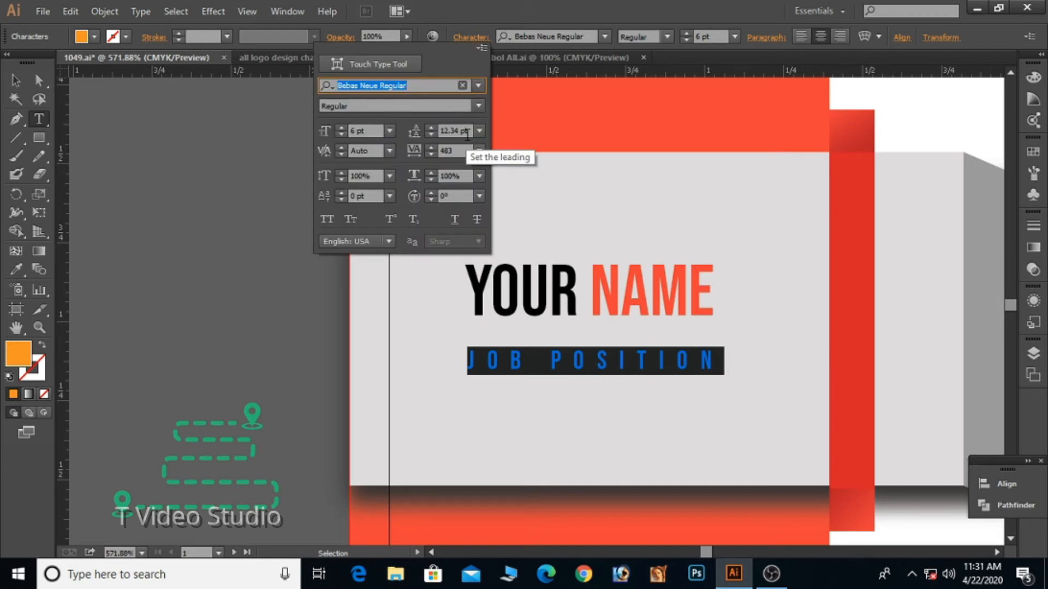
pyautogui.click(449, 131)
pyautogui.click(431, 133)
pyautogui.click(431, 134)
pyautogui.click(431, 134)
pyautogui.doubleClick(561, 358)
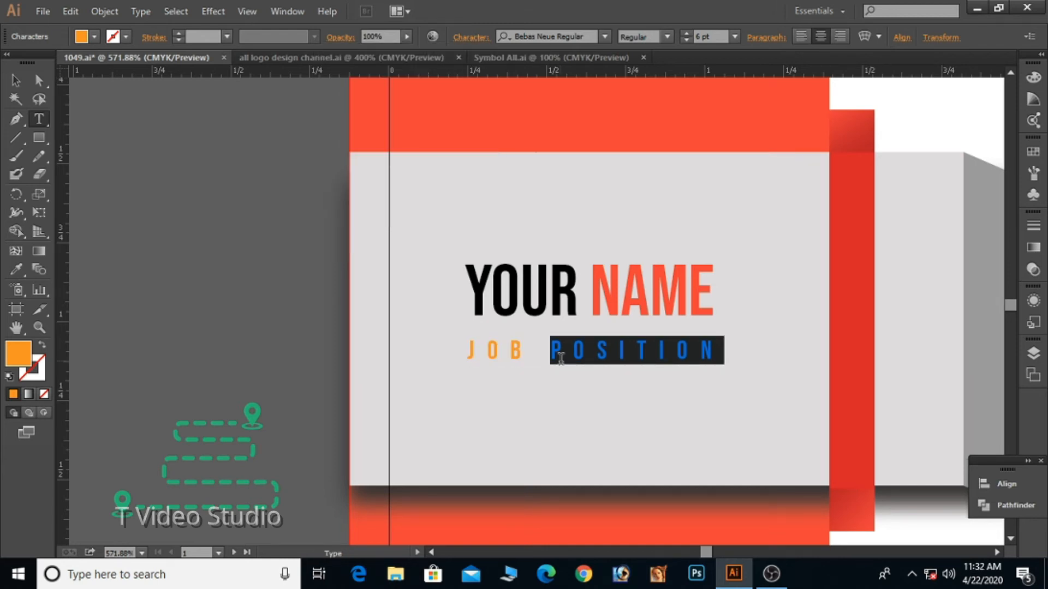
pyautogui.click(561, 358)
pyautogui.click(17, 81)
pyautogui.click(262, 219)
# Save the business card file with the restyled name block.
pyautogui.keyDown('ctrl'); pyautogui.keyDown('alt'); pyautogui.click(626, 299); pyautogui.keyUp('alt'); pyautogui.keyUp('ctrl')
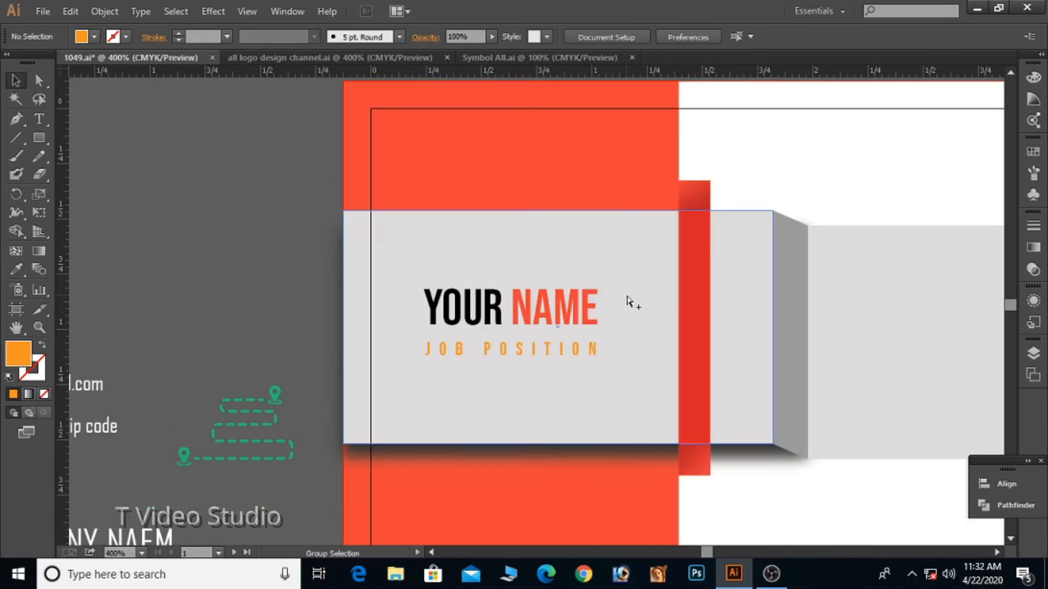
pyautogui.keyDown('ctrl'); pyautogui.keyDown('alt'); pyautogui.click(626, 299); pyautogui.keyUp('alt'); pyautogui.keyUp('ctrl')
pyautogui.moveTo(599, 364); pyautogui.dragTo(627, 306)
pyautogui.moveTo(579, 338); pyautogui.dragTo(575, 290)
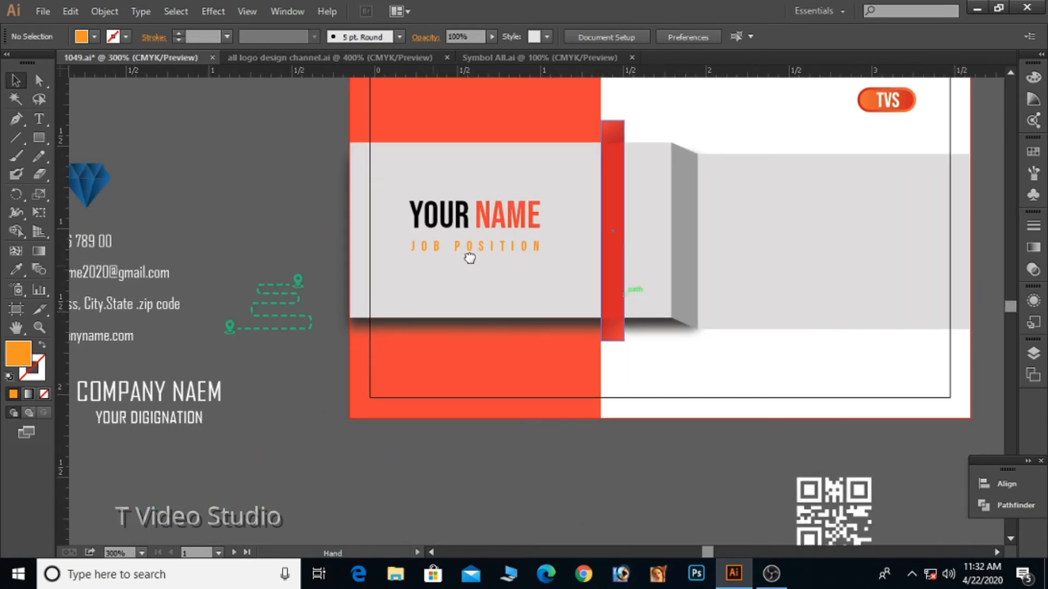
pyautogui.moveTo(412, 288); pyautogui.dragTo(452, 275)
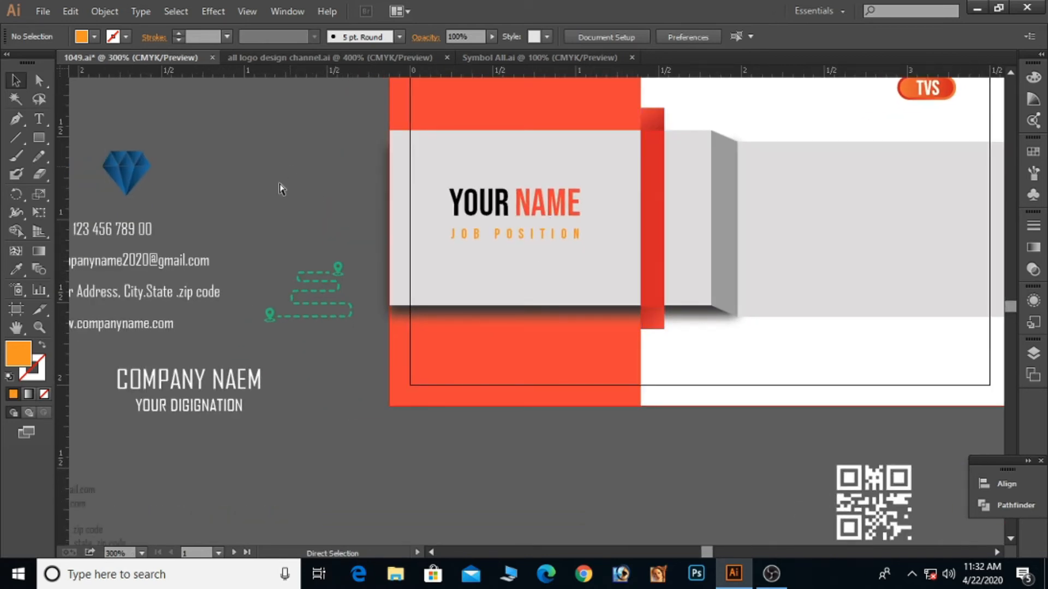
pyautogui.hotkey('ctrl', 's')
# Lock the folded grey panel shapes on the front card.
pyautogui.moveTo(472, 352); pyautogui.dragTo(425, 331)
pyautogui.click(753, 246)
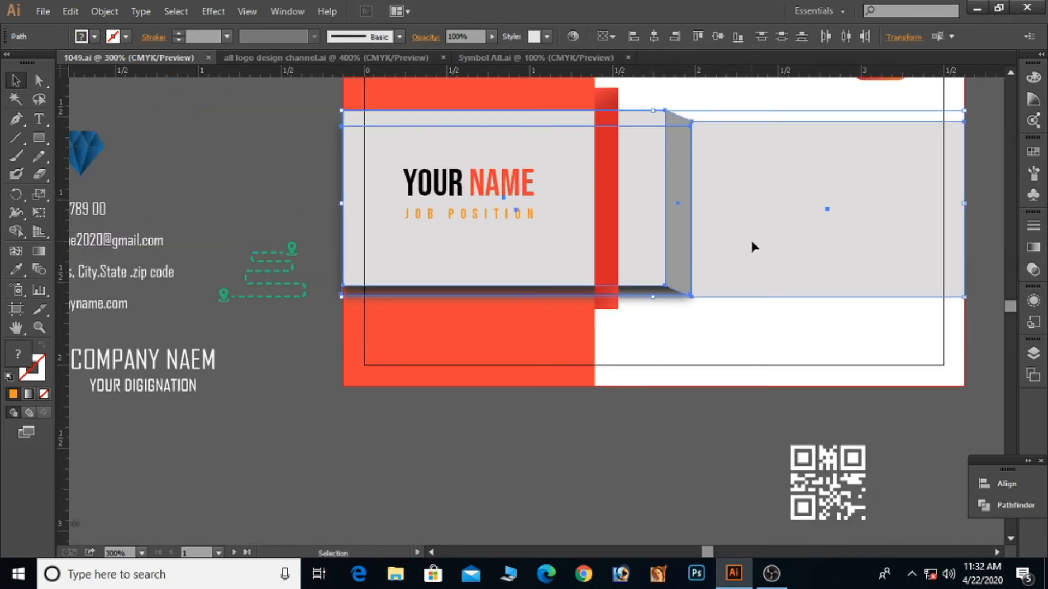
pyautogui.click(105, 11)
pyautogui.click(328, 100)
# Move the COMPANY NAEM text near the white QR code and place the dark contact details, icons and small QR code on the front card's right grey panel.
pyautogui.moveTo(196, 357); pyautogui.dragTo(666, 473)
pyautogui.moveTo(439, 451); pyautogui.dragTo(574, 378)
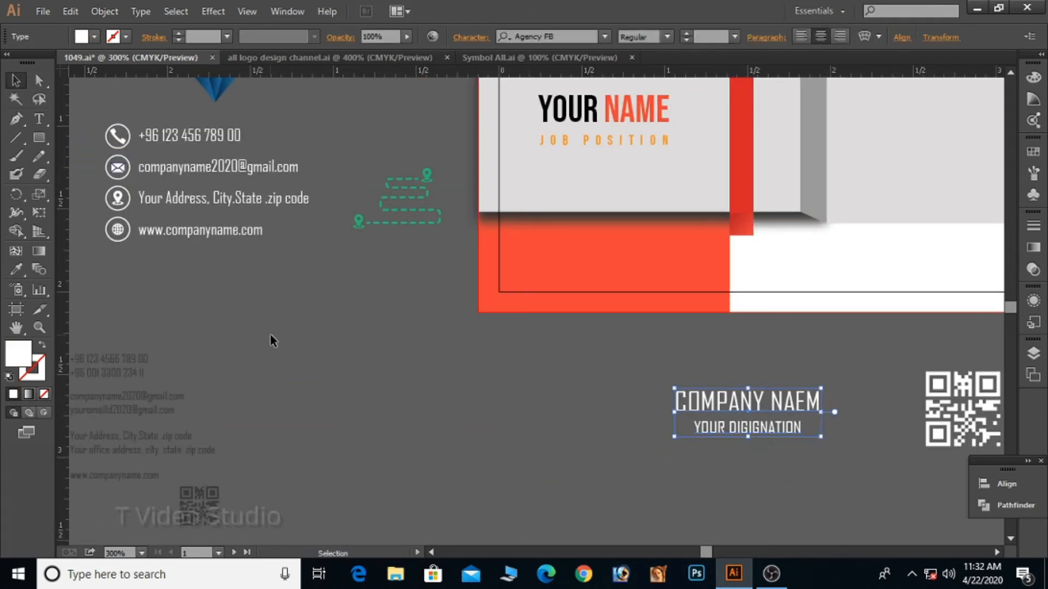
pyautogui.moveTo(192, 309); pyautogui.dragTo(325, 318)
pyautogui.moveTo(480, 360); pyautogui.dragTo(472, 314)
pyautogui.moveTo(120, 516); pyautogui.dragTo(367, 256)
pyautogui.moveTo(247, 327); pyautogui.dragTo(895, 122)
pyautogui.moveTo(944, 204); pyautogui.dragTo(493, 362)
pyautogui.moveTo(453, 311); pyautogui.dragTo(609, 229)
pyautogui.click(866, 494)
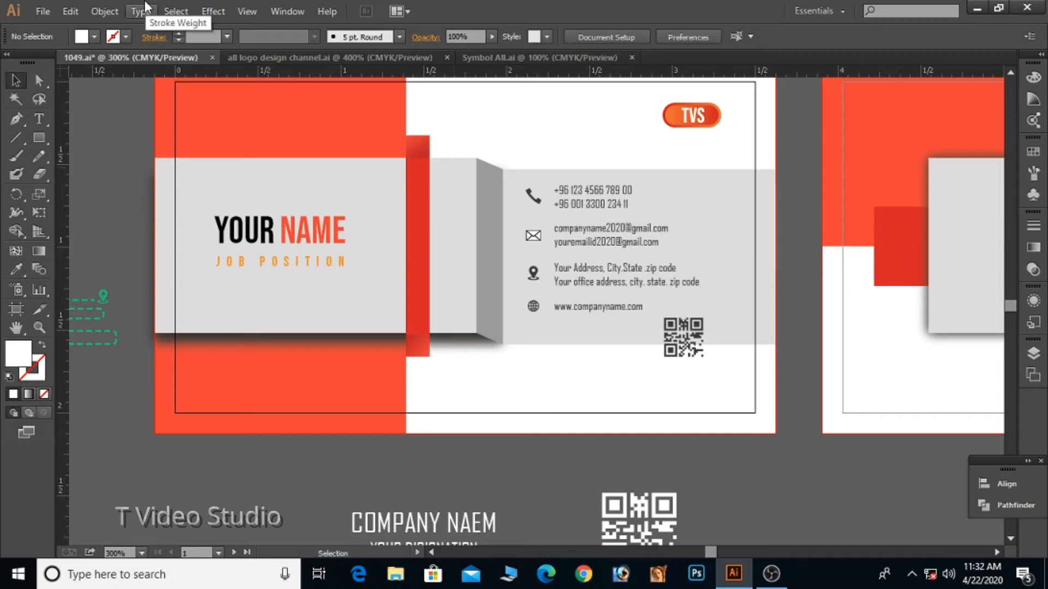
# Unlock all objects and lock only the front card's background shape again.
pyautogui.click(104, 12)
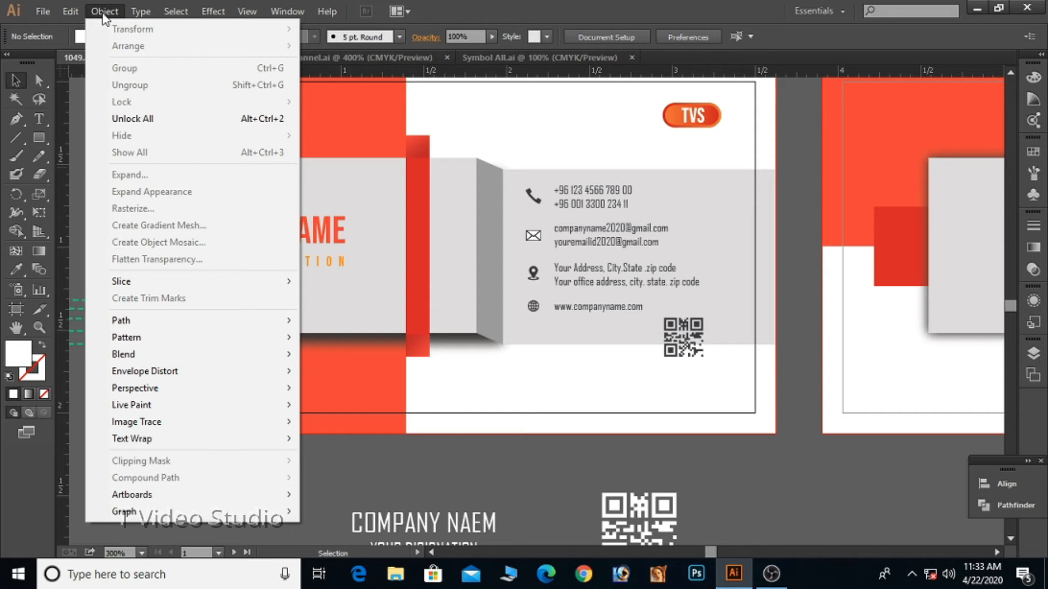
pyautogui.click(180, 119)
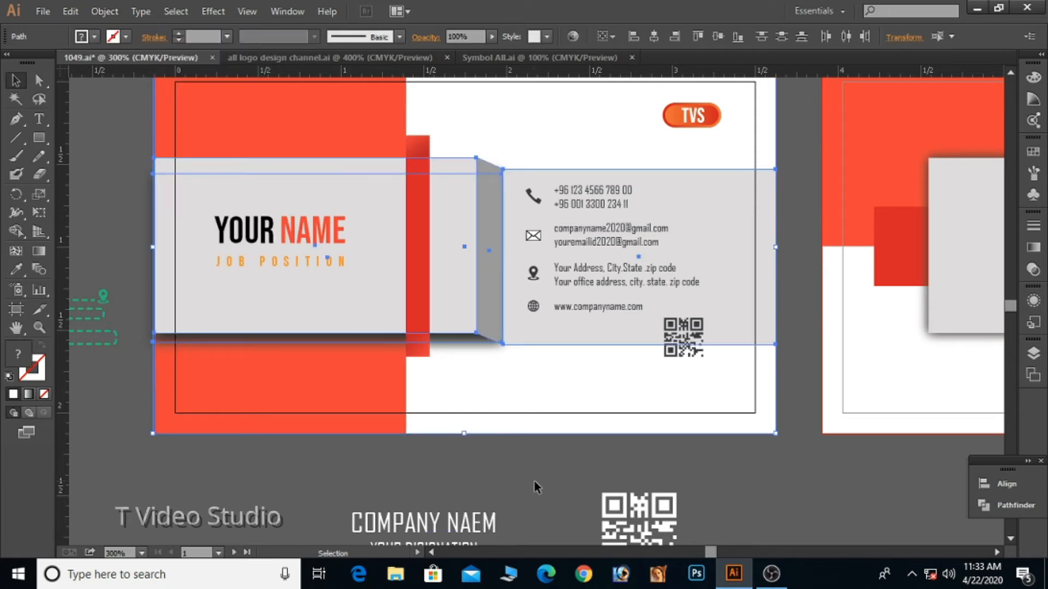
pyautogui.press('v')
pyautogui.click(104, 11)
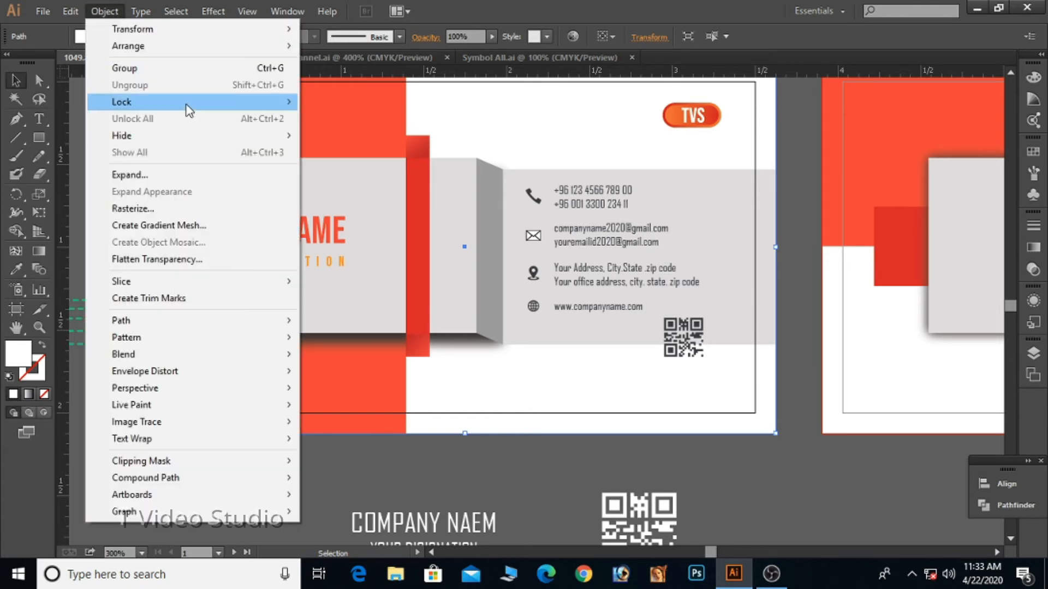
pyautogui.click(333, 100)
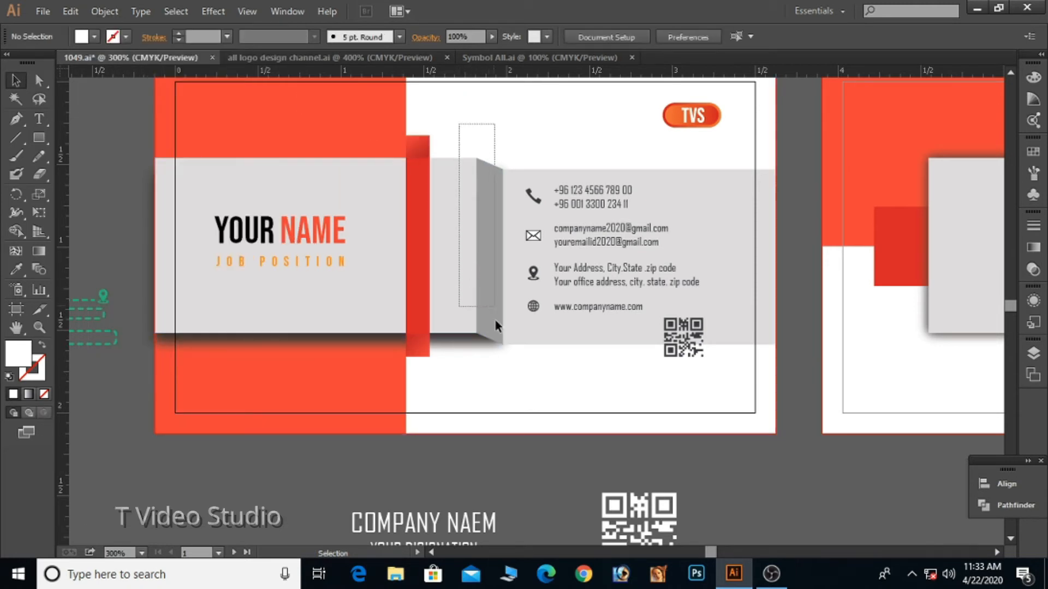